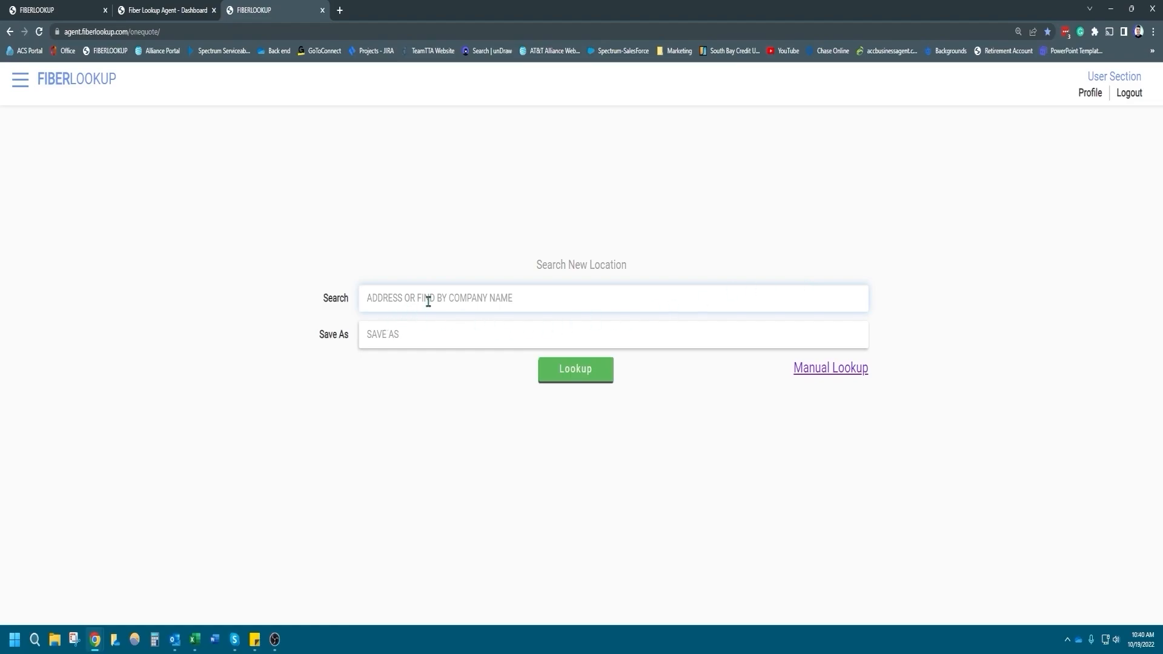
pyautogui.write('PIZZA')
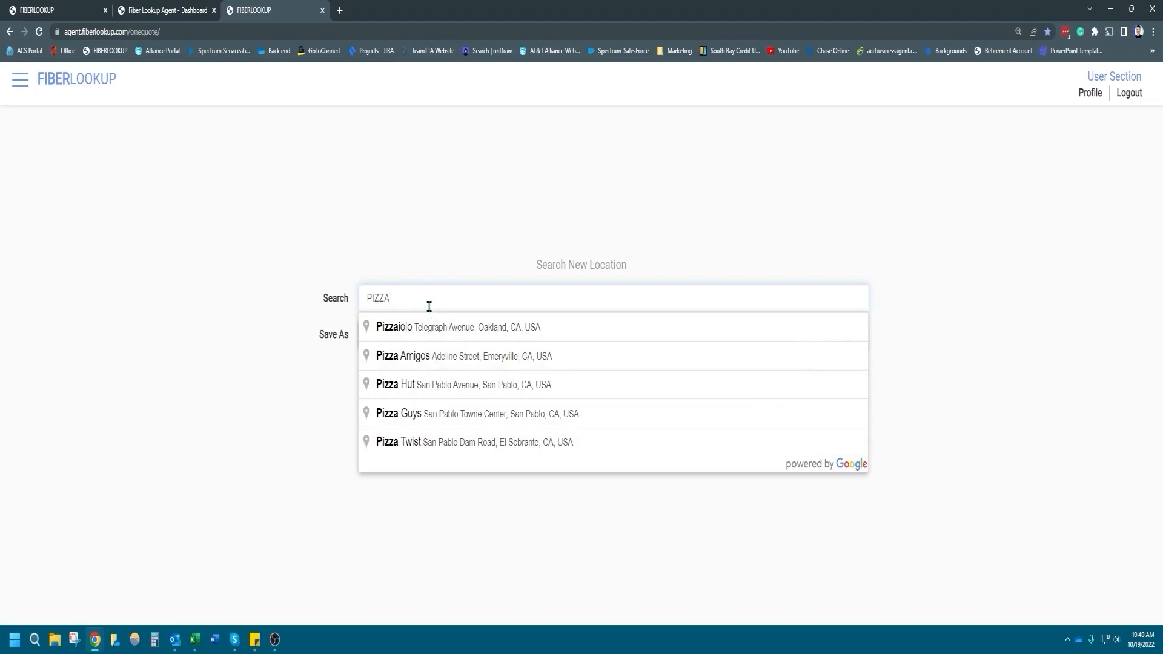
pyautogui.moveTo(413, 290); pyautogui.dragTo(347, 300)
pyautogui.press('BackSpace')
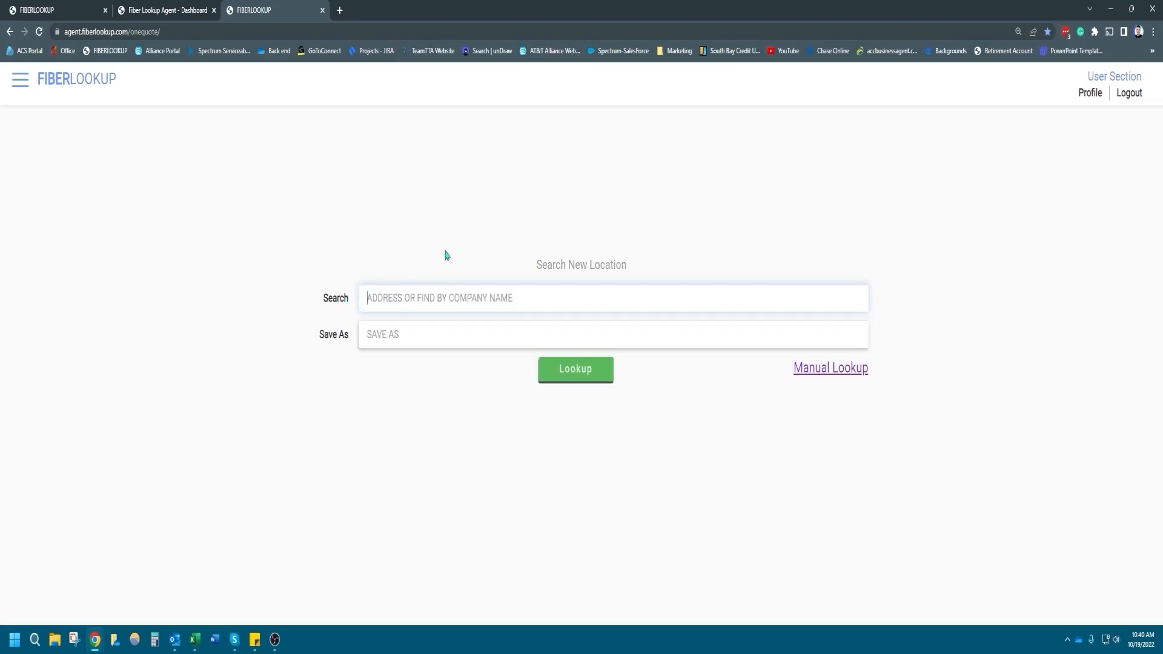
pyautogui.click(810, 370)
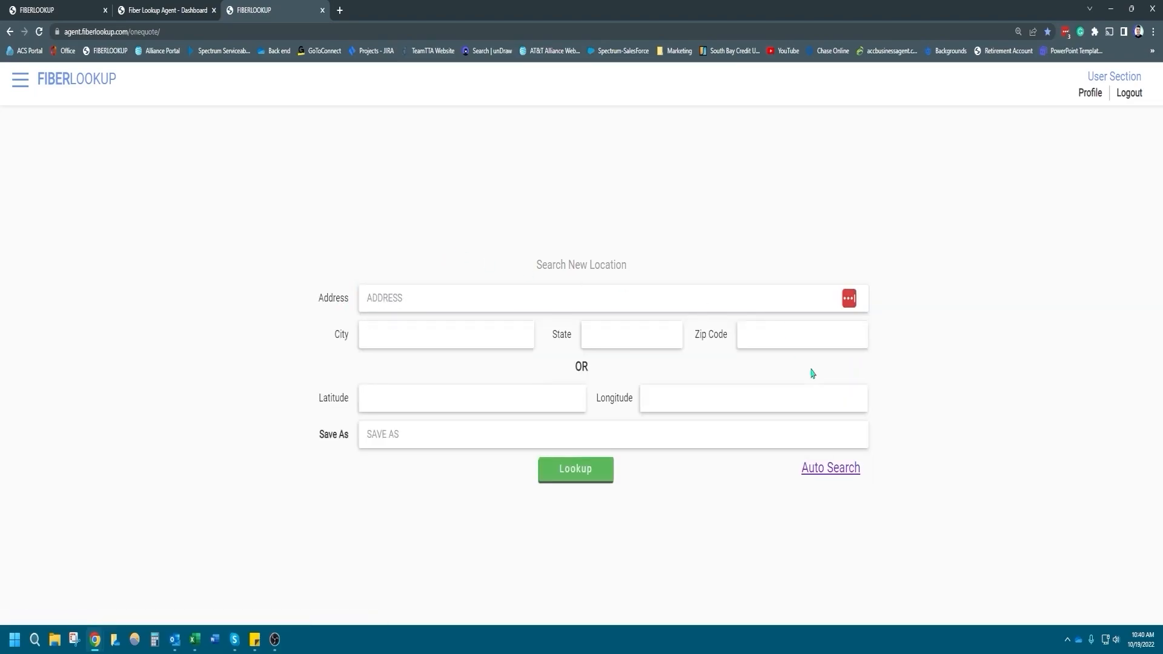
pyautogui.click(434, 309)
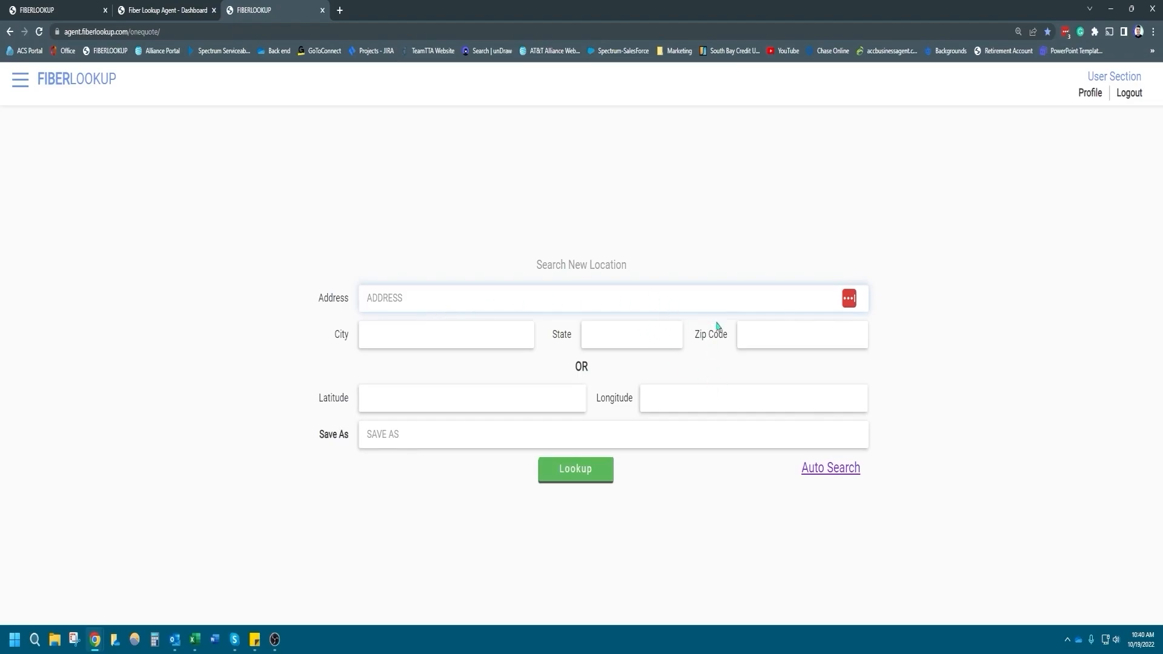
pyautogui.click(822, 471)
# Step: Look up carrier availability for the new location by its South Grand street address in Los Angeles
pyautogui.click(456, 301)
pyautogui.write('624')
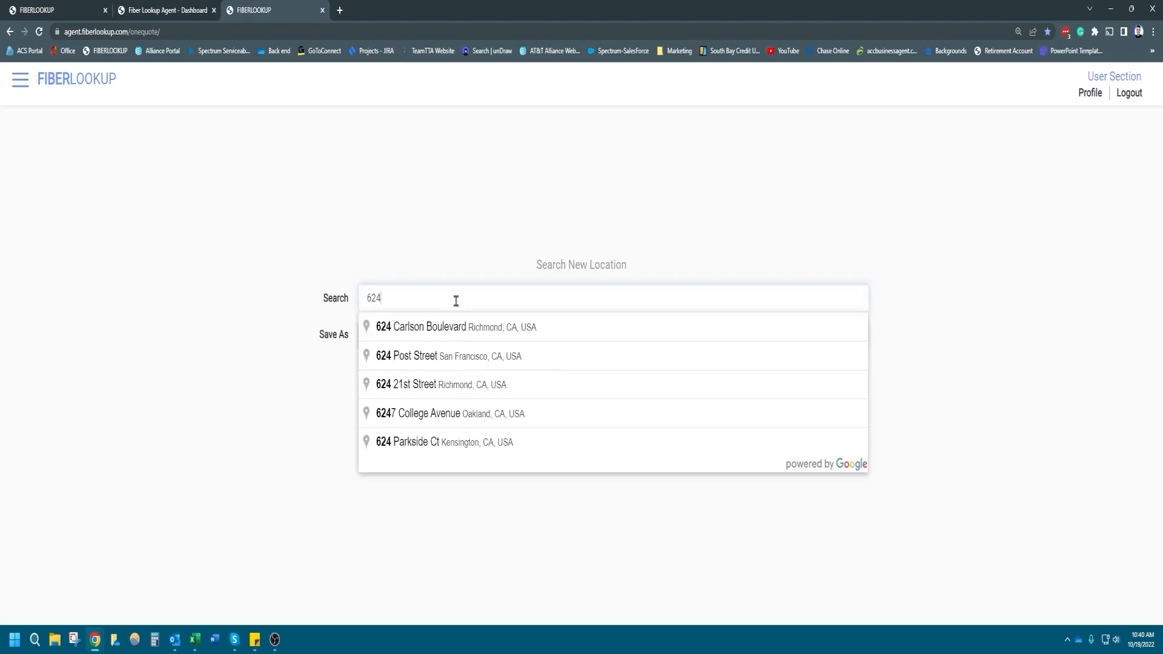
pyautogui.write(' SOUTH')
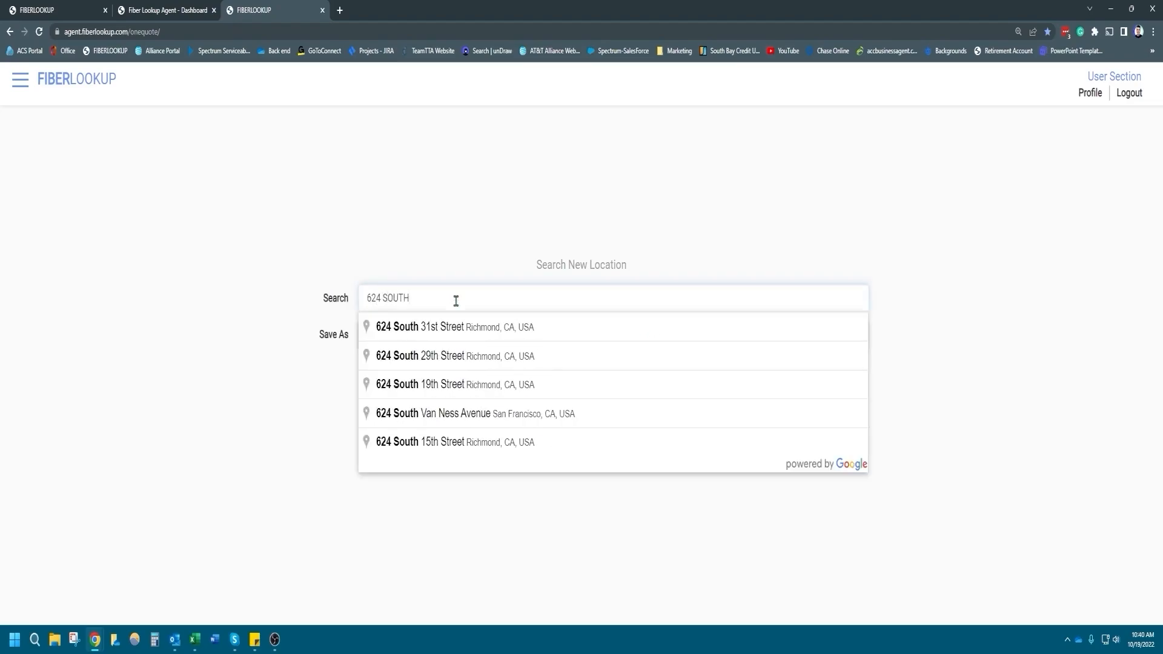
pyautogui.write(' GRAND')
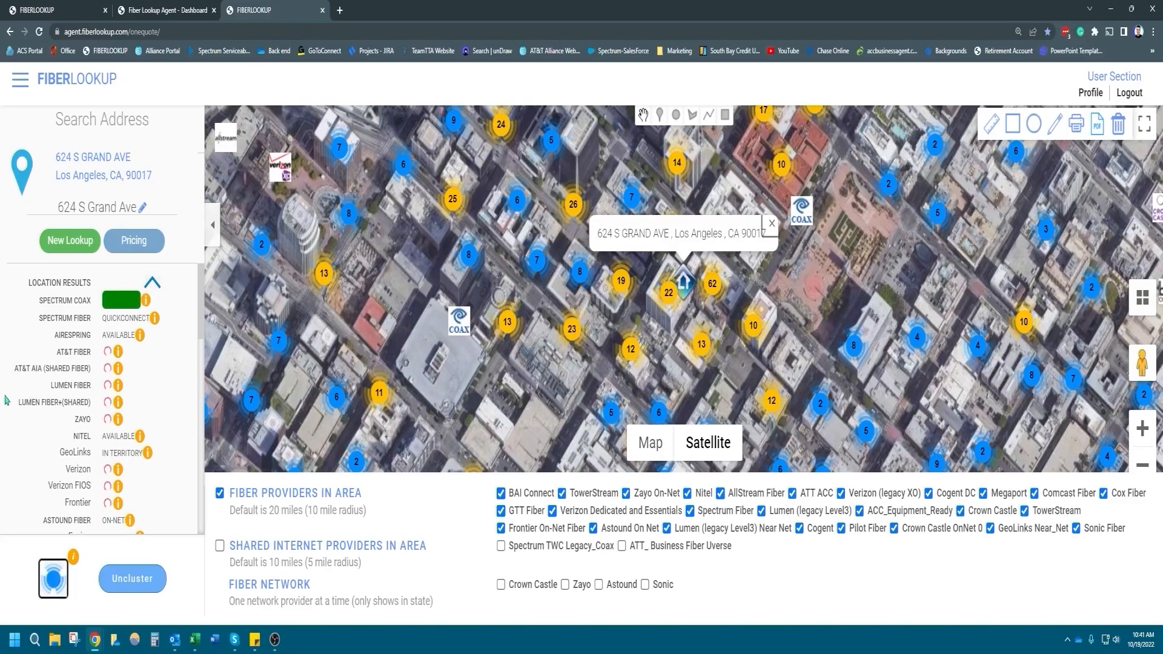
# Step: Review the location's carrier results and close the address label on the map
pyautogui.scroll(-1, 46, 300)
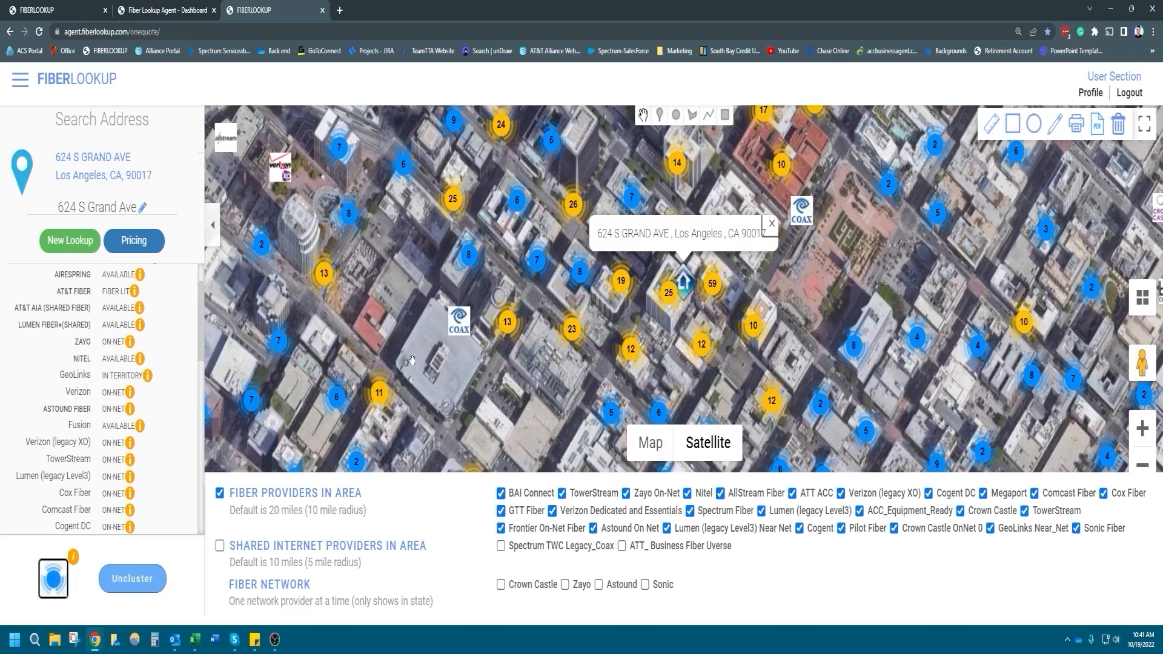
pyautogui.moveTo(416, 338); pyautogui.dragTo(398, 374)
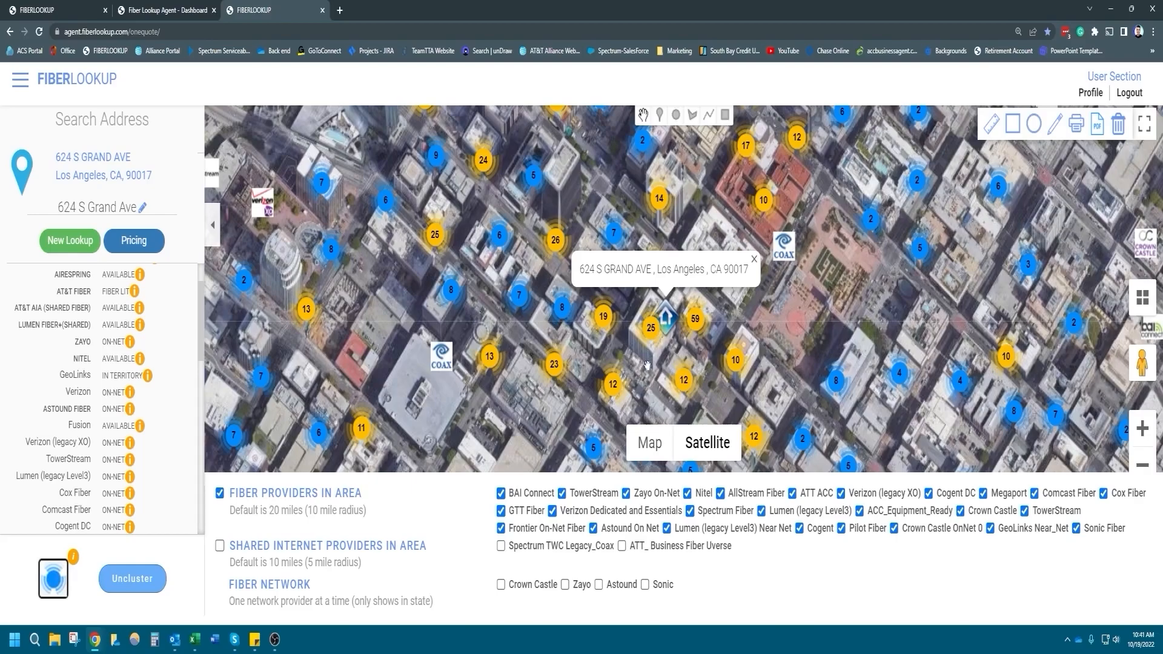
pyautogui.click(753, 262)
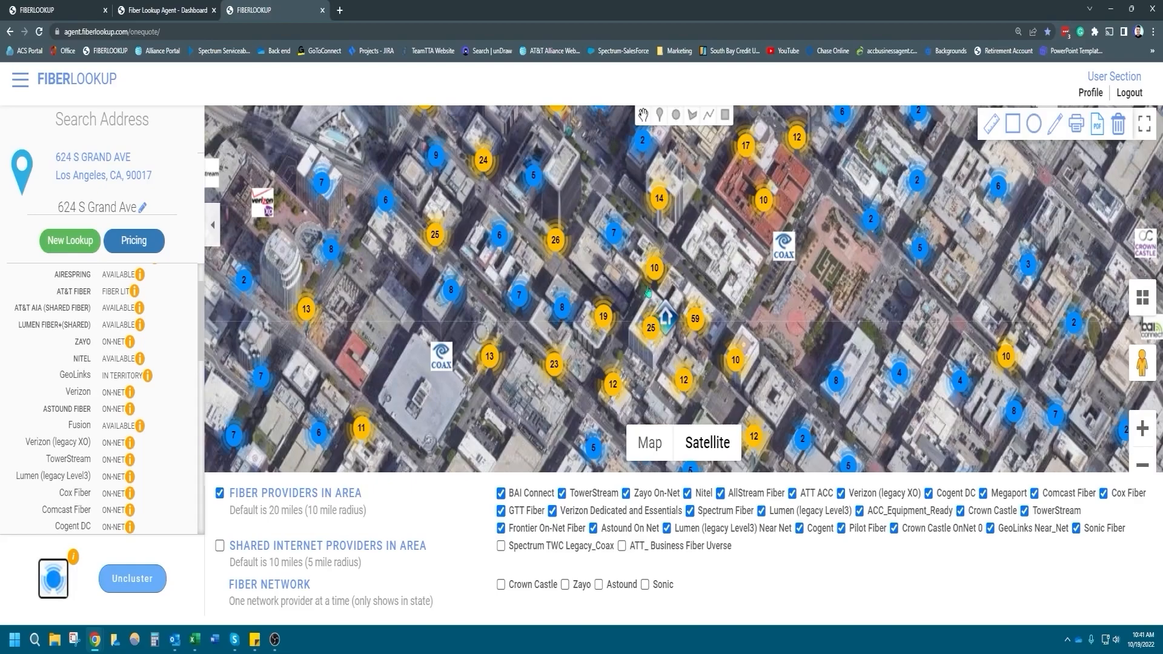
# Step: Examine the providers grouped in the 25-count cluster beside the searched building, and close the list
pyautogui.click(651, 335)
pyautogui.scroll(-2, 597, 230)
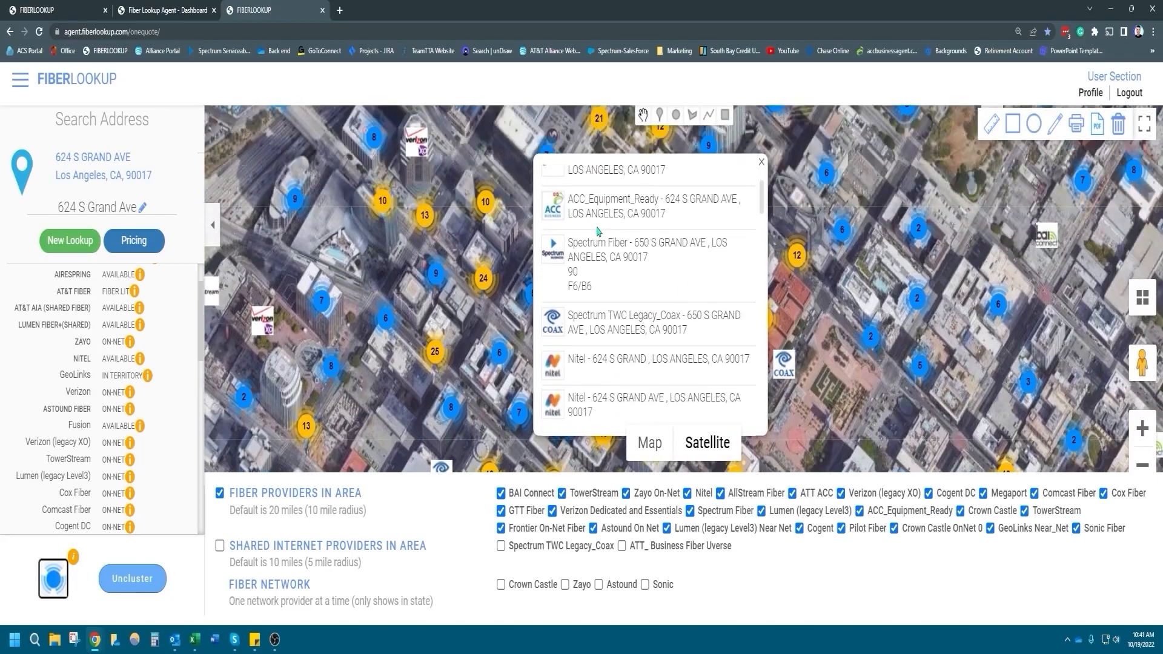
pyautogui.scroll(-2, 642, 315)
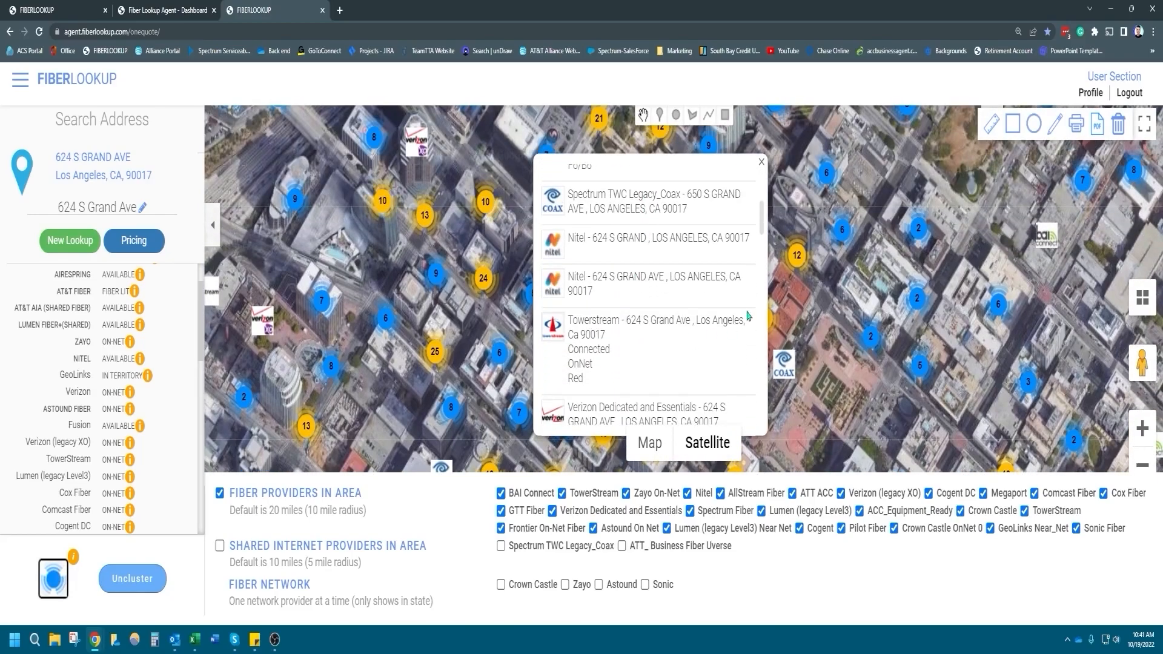
pyautogui.click(761, 162)
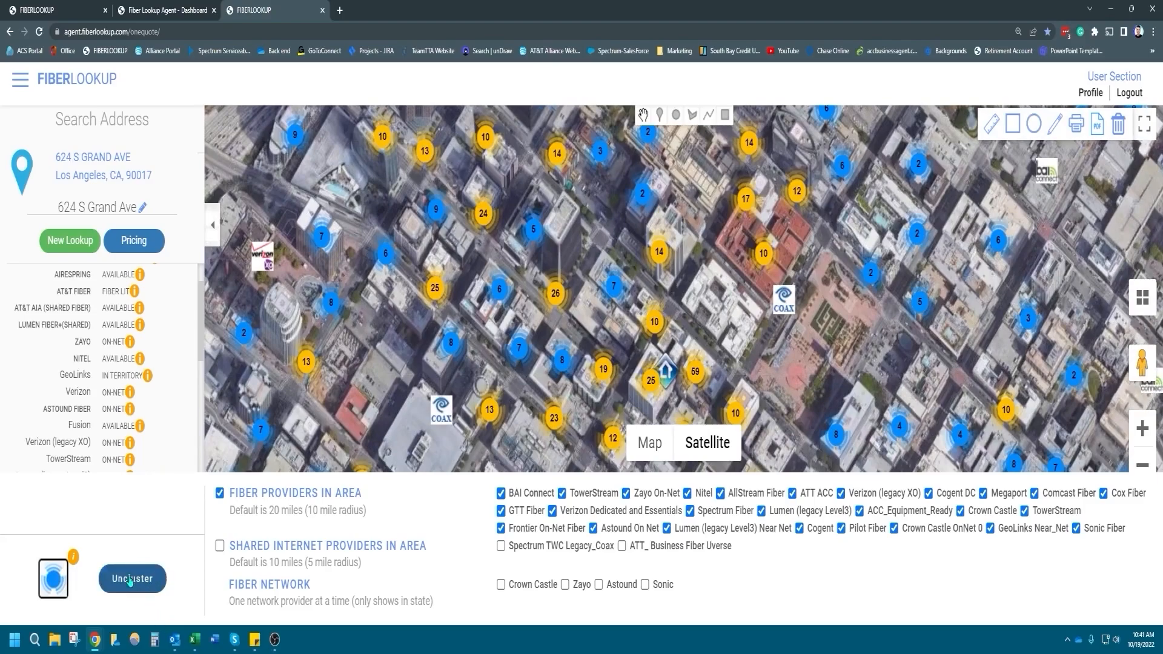
# Step: Uncluster the map's provider markers and inspect the individual carriers at the searched building
pyautogui.click(149, 586)
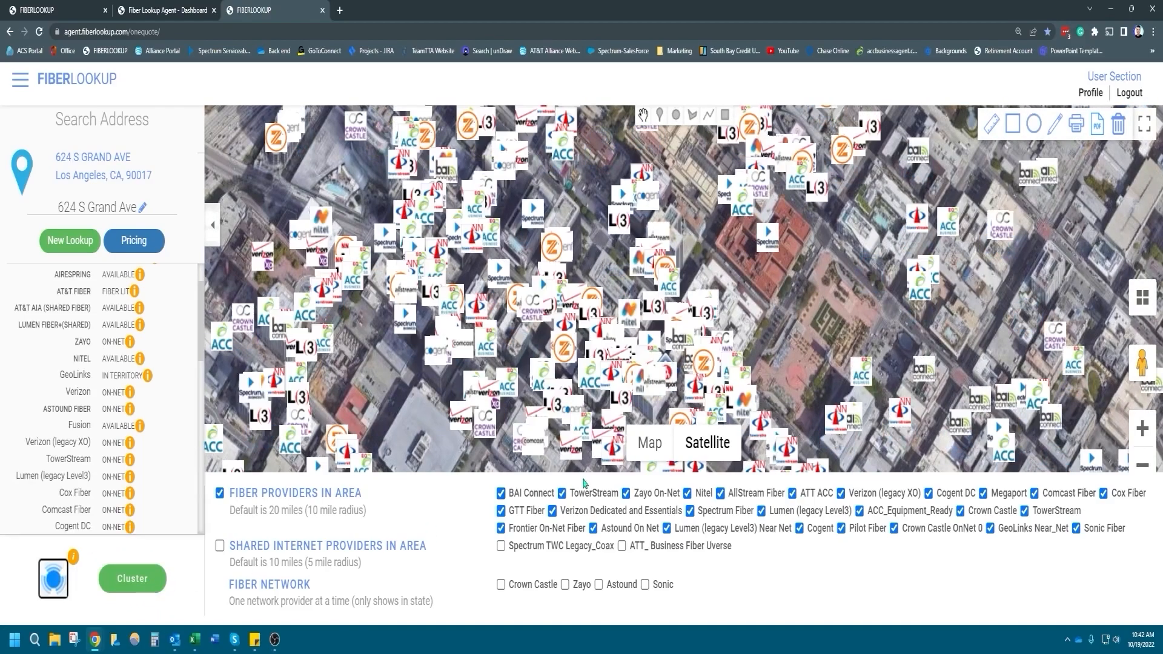
pyautogui.moveTo(743, 297); pyautogui.dragTo(754, 259)
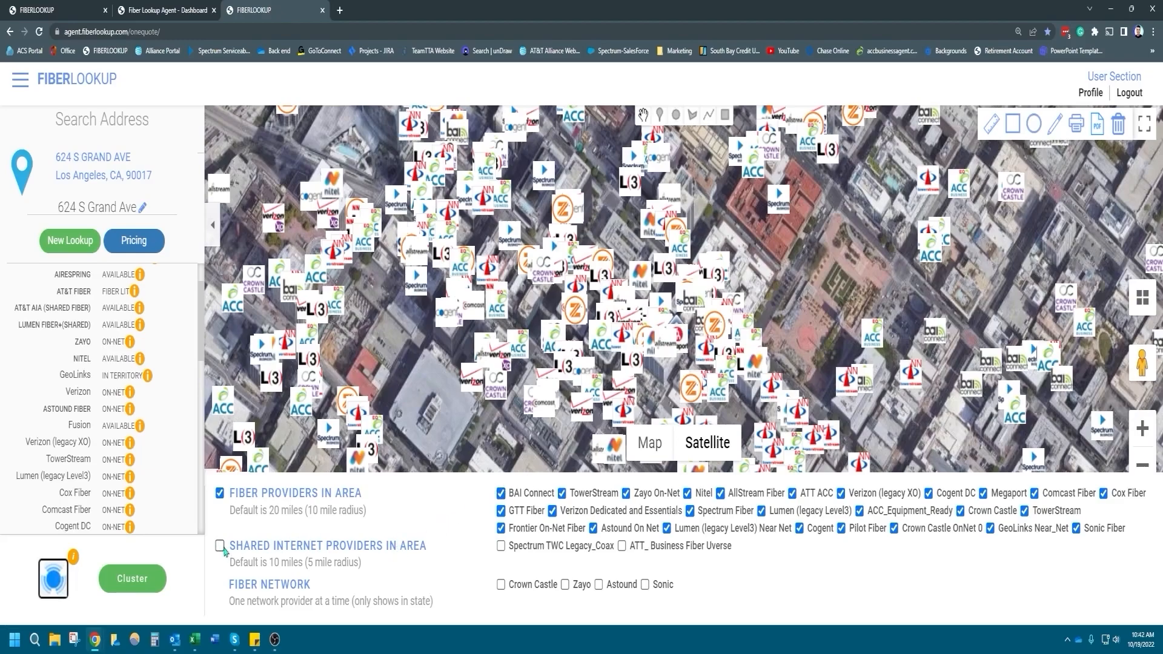
pyautogui.scroll(1, 680, 343)
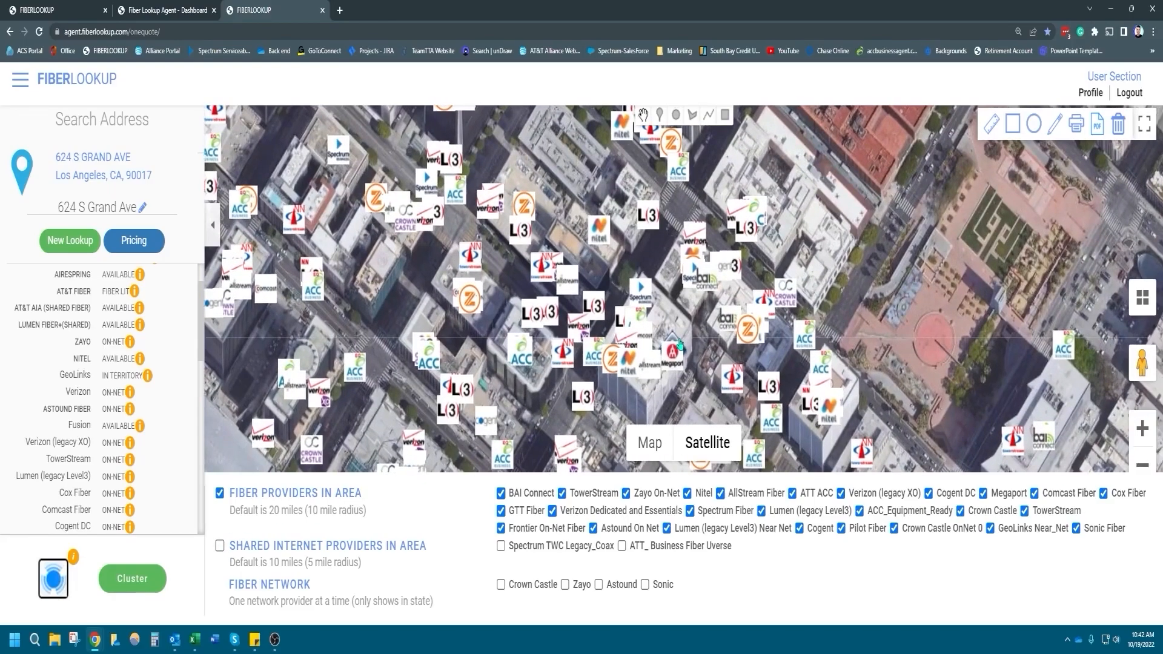
pyautogui.scroll(1, 683, 315)
pyautogui.scroll(1, 684, 312)
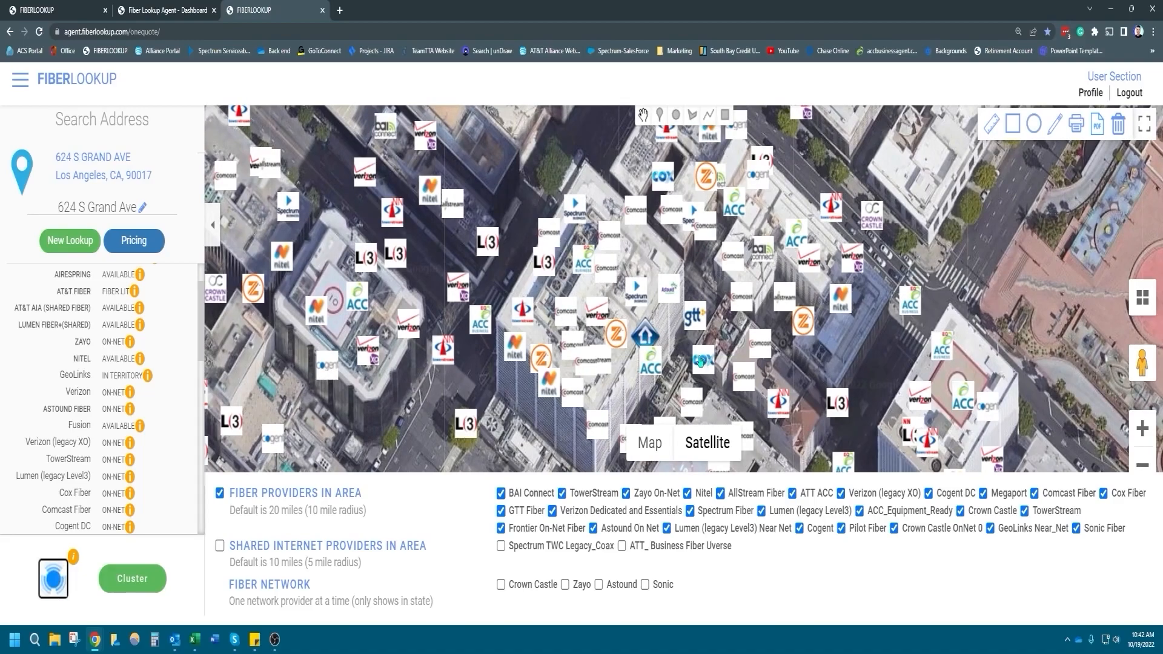
pyautogui.moveTo(660, 330); pyautogui.dragTo(653, 301)
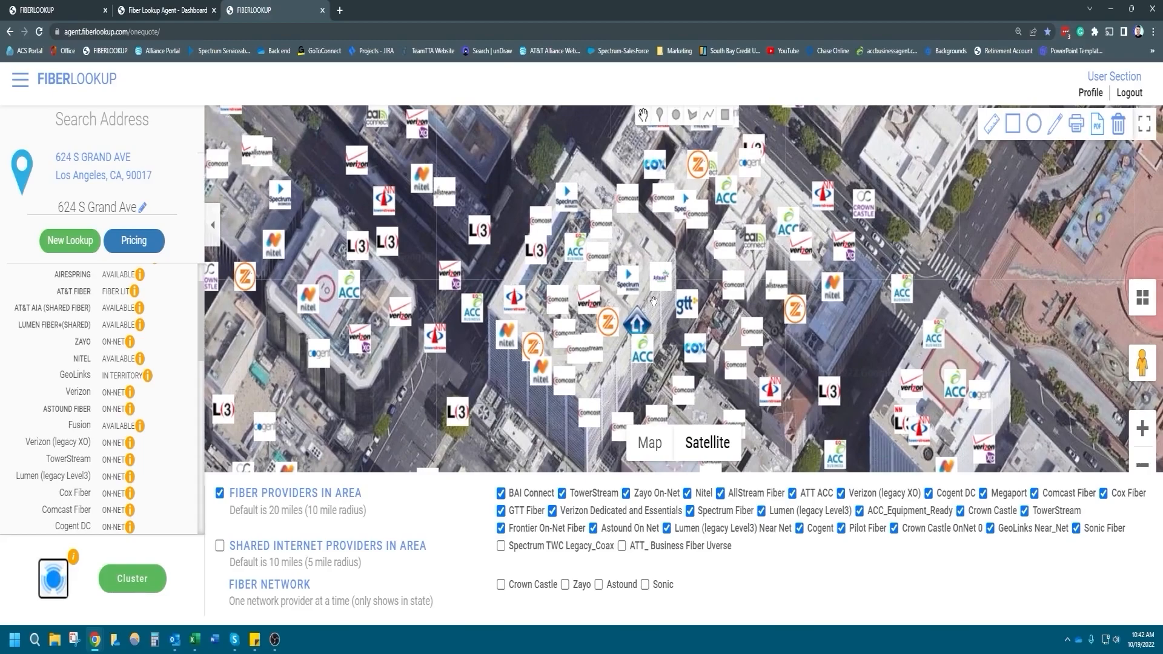
# Step: Read the Coax Serviceability Legend for the Spectrum Coax result and close it
pyautogui.scroll(2, 182, 379)
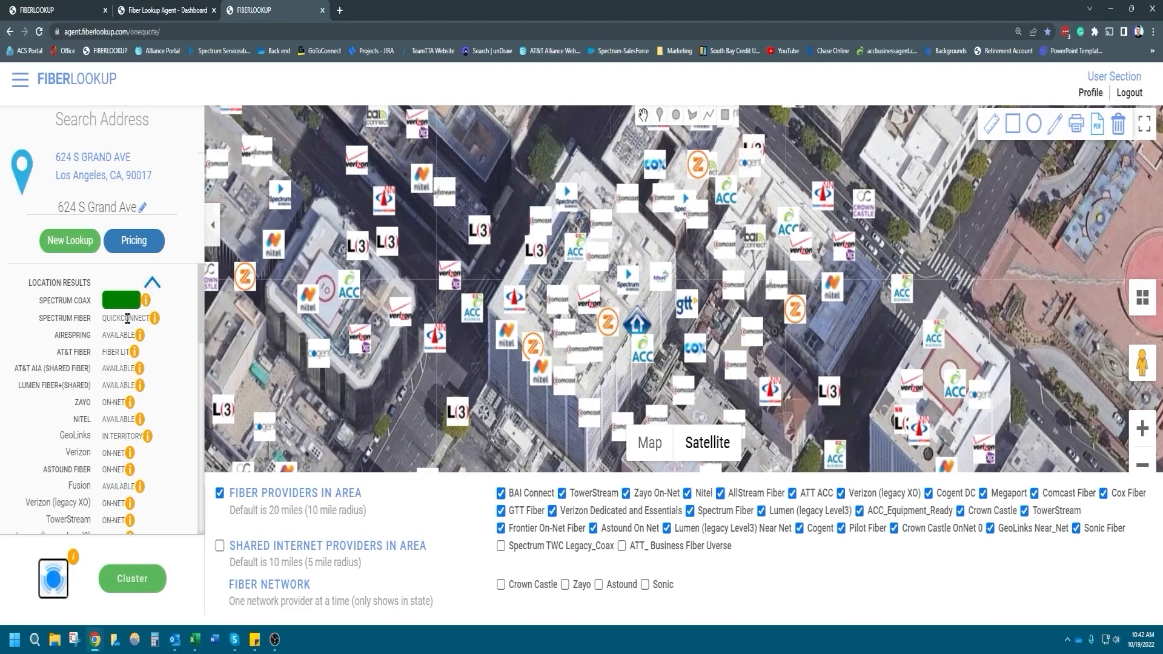
pyautogui.click(147, 302)
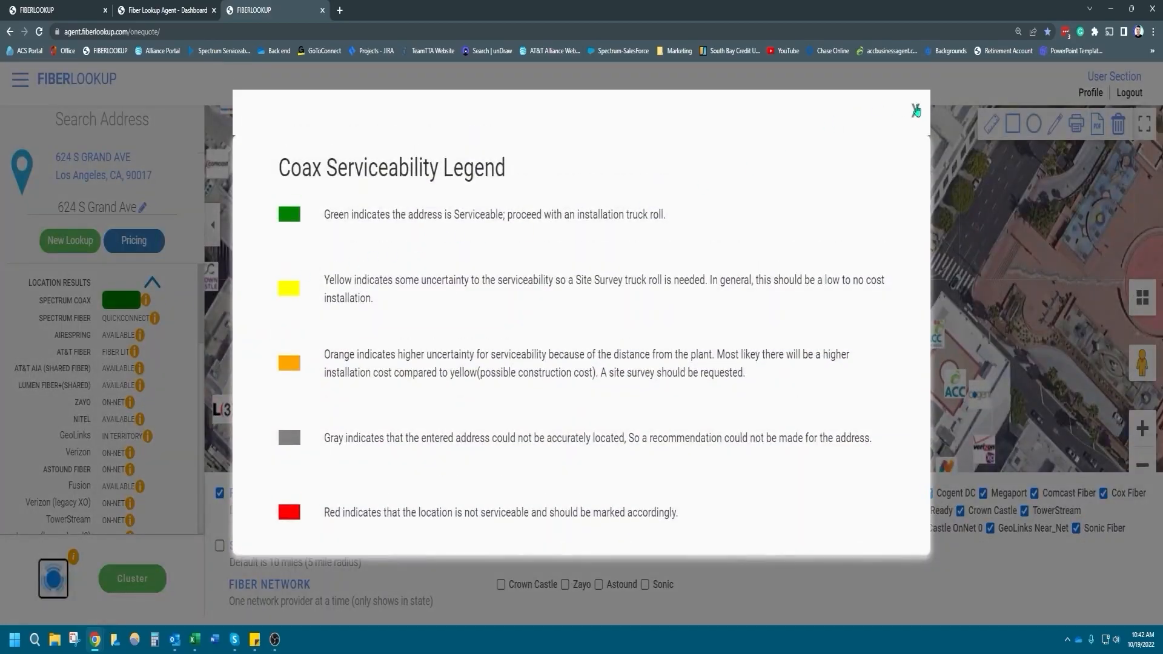
pyautogui.click(915, 109)
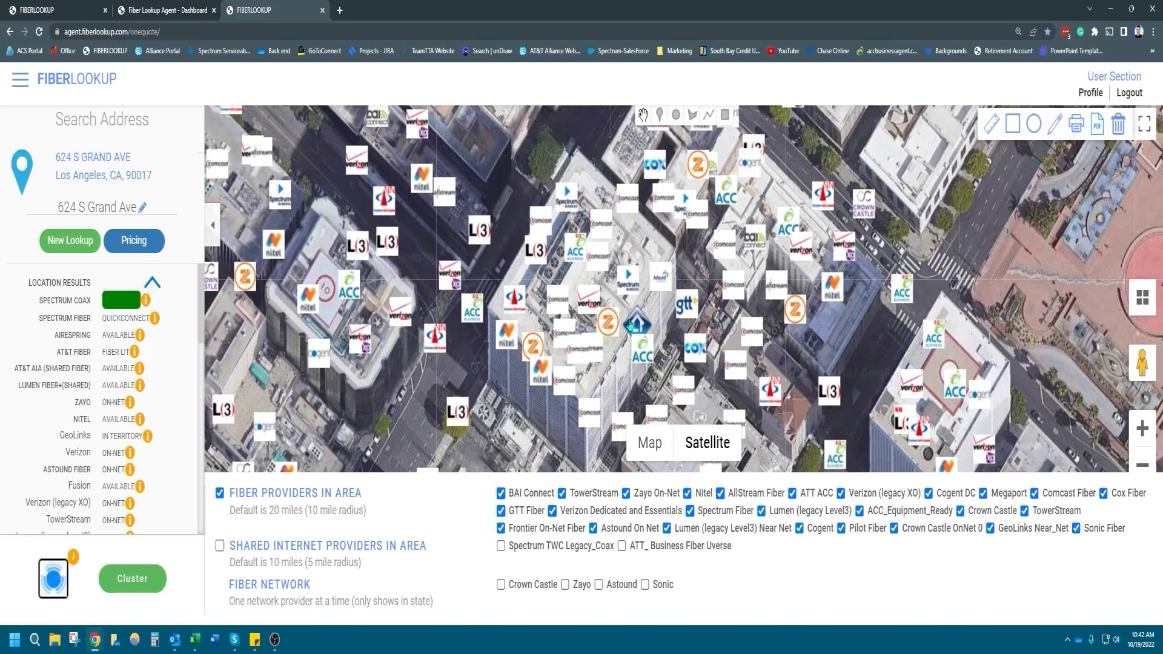
# Step: Open pricing for the location and append the contact's first name and "OPP" to the quote name
pyautogui.click(125, 252)
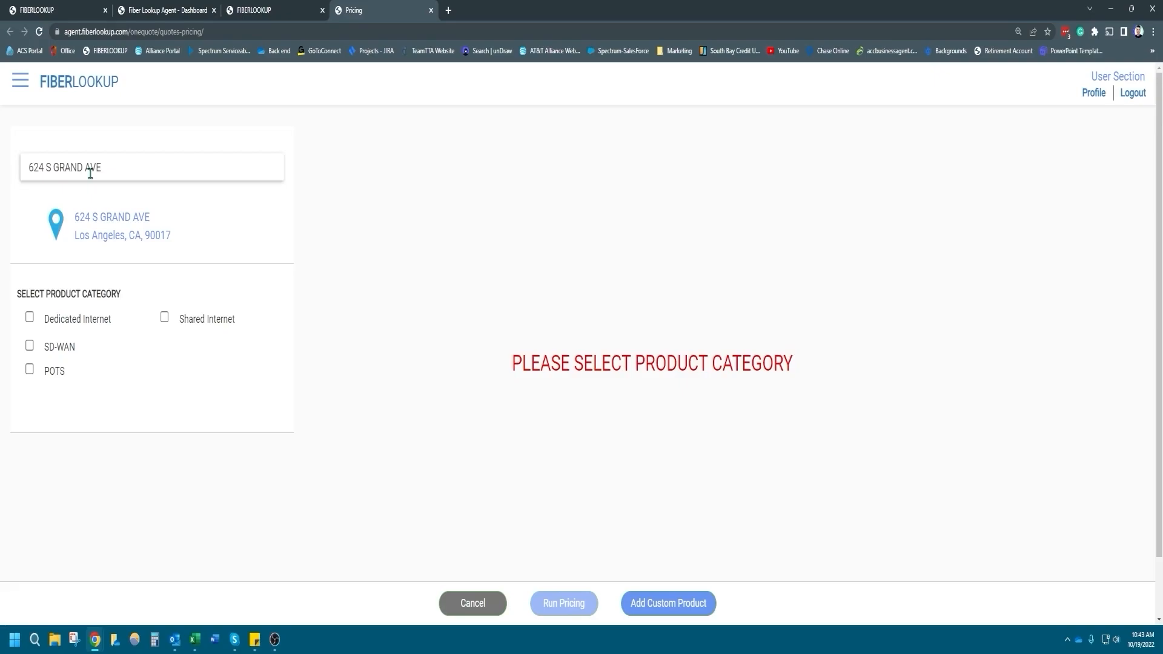
pyautogui.click(90, 174)
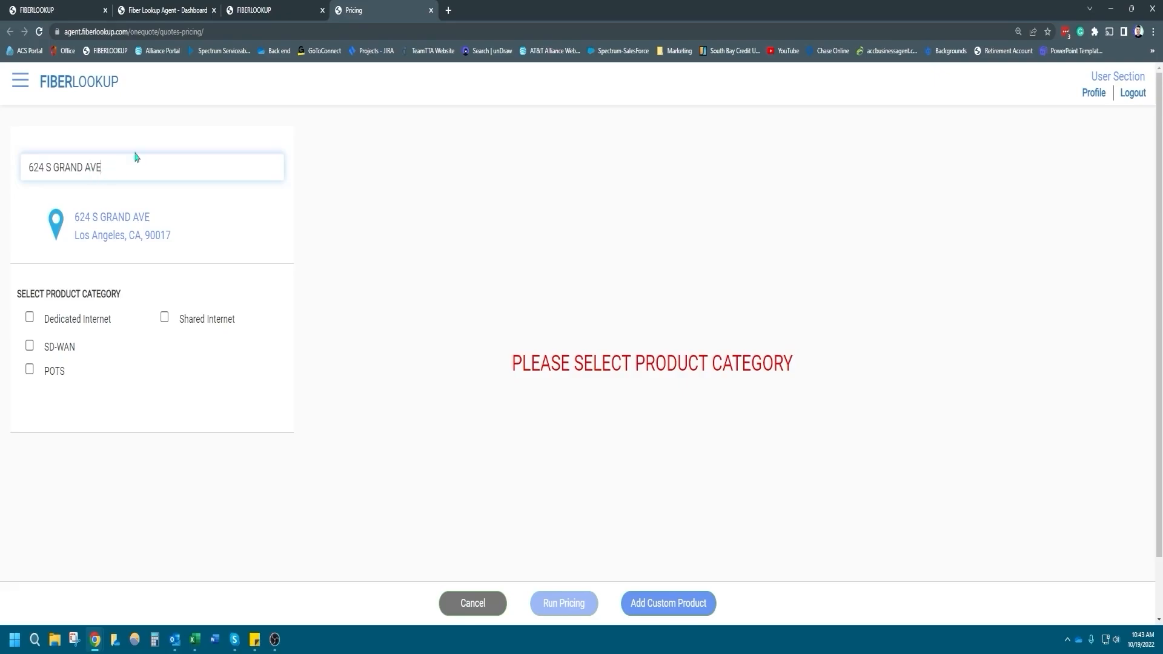
pyautogui.write('STEVE - OPP')
# Step: Select Shared Internet and Dedicated Internet as the product categories for the quote
pyautogui.click(164, 318)
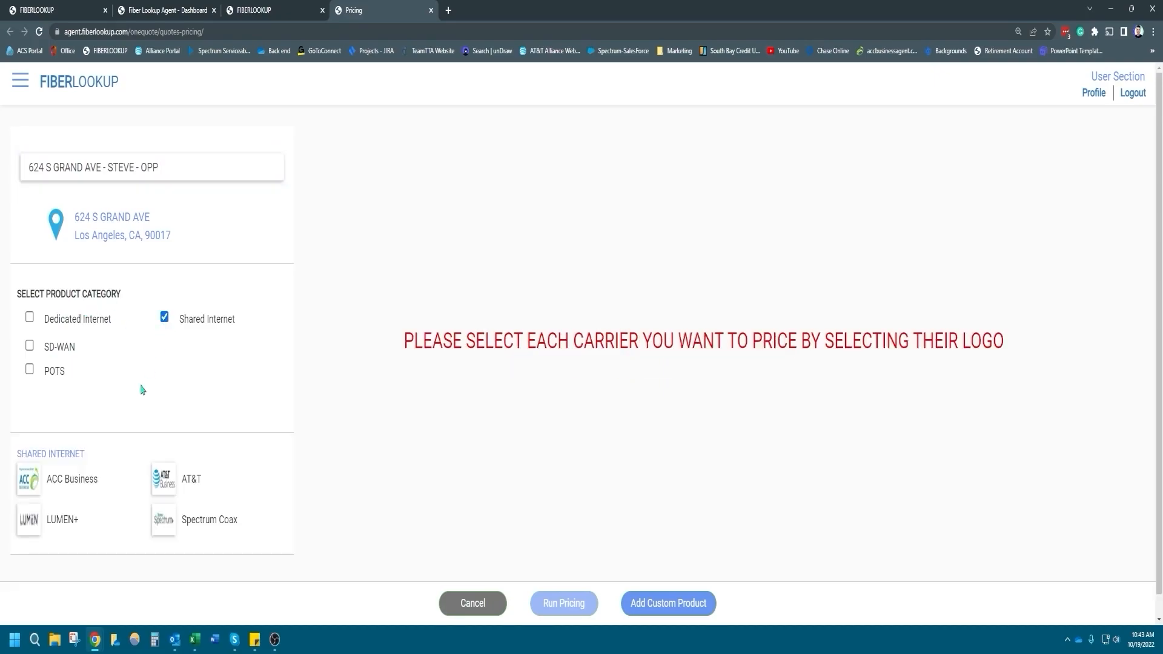
pyautogui.click(31, 317)
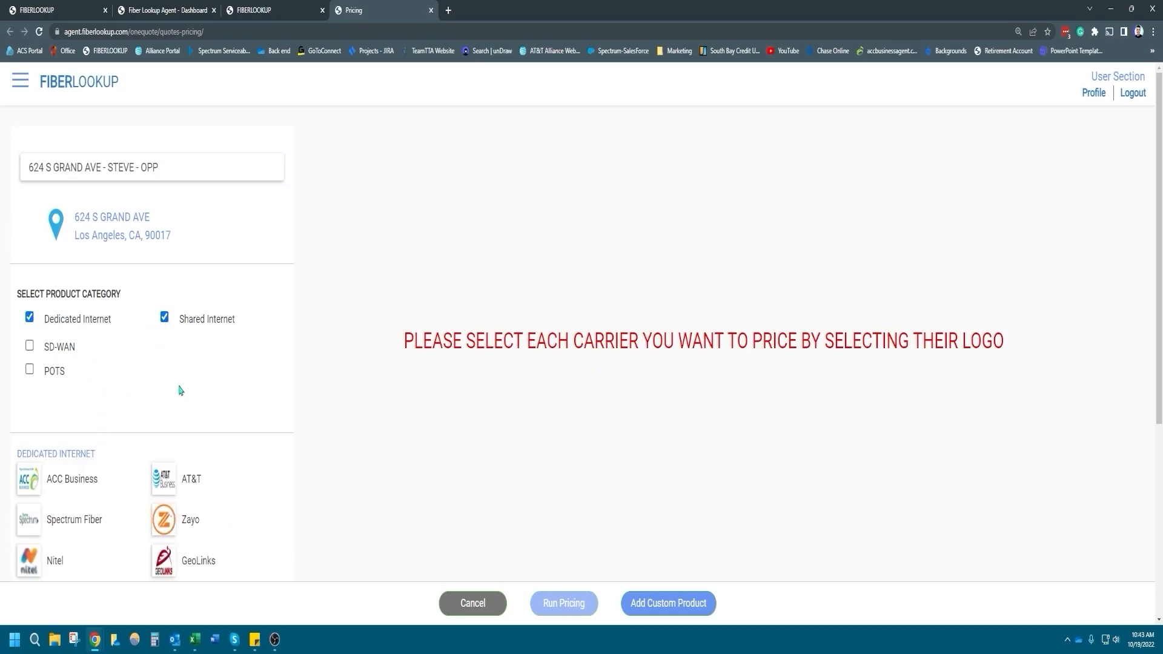
pyautogui.scroll(-1, 186, 386)
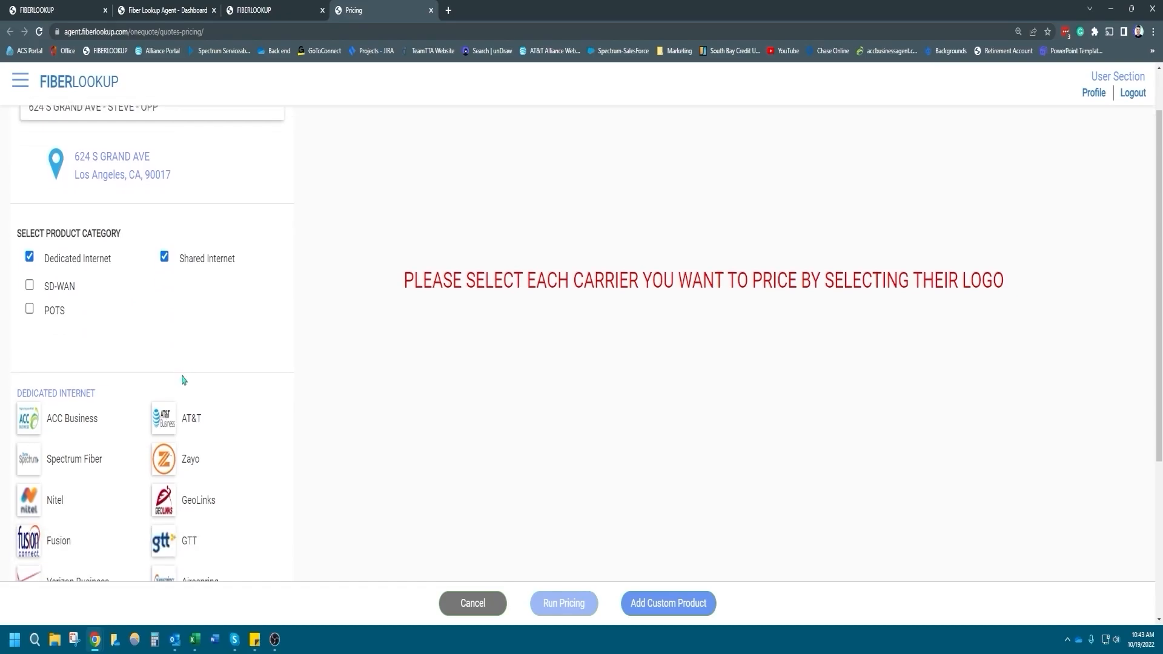
pyautogui.scroll(1, 162, 416)
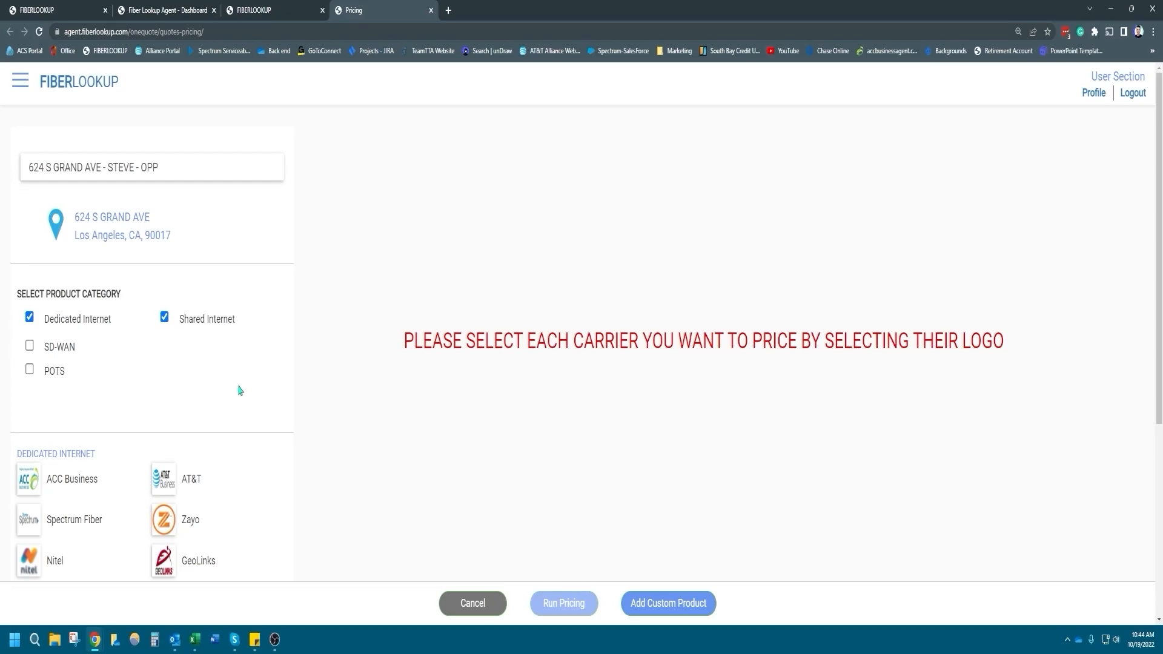
# Step: Add Spectrum Fiber, Zayo and Nitel as the Dedicated Internet carriers to price
pyautogui.scroll(-2, 206, 411)
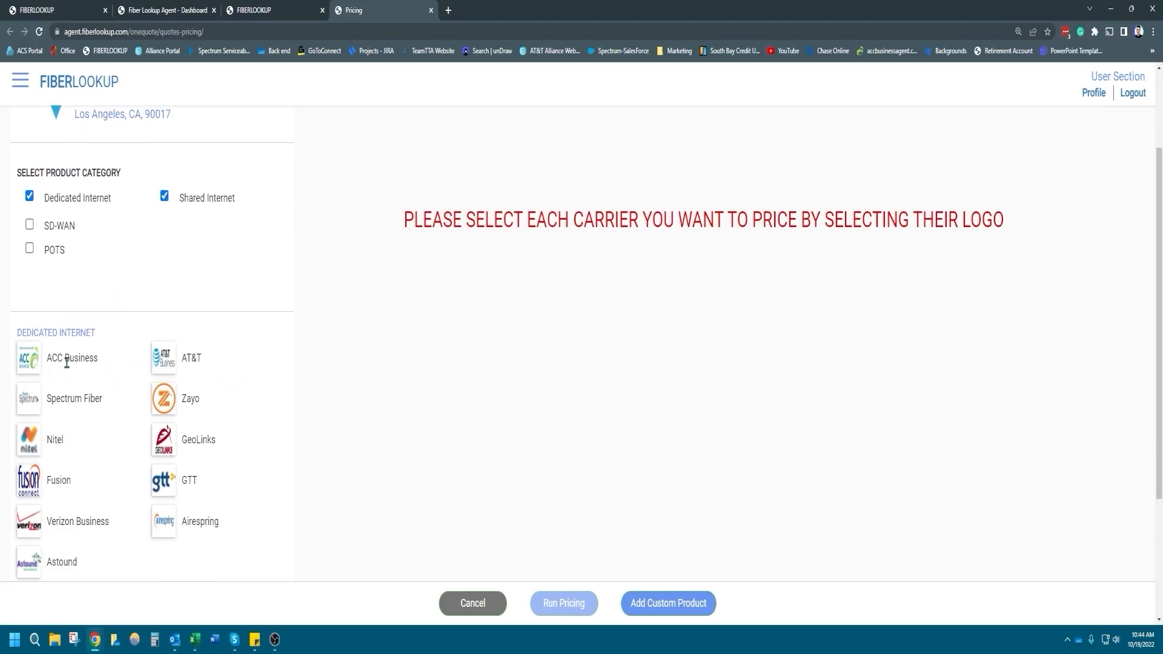
pyautogui.click(41, 410)
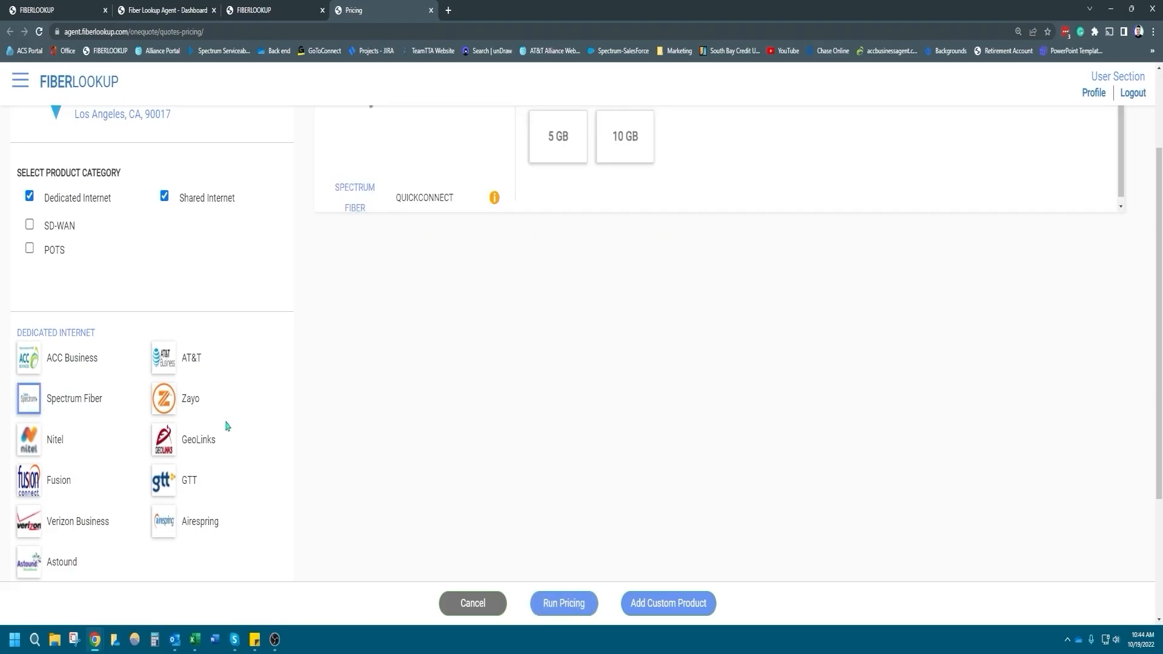
pyautogui.click(169, 407)
pyautogui.click(38, 450)
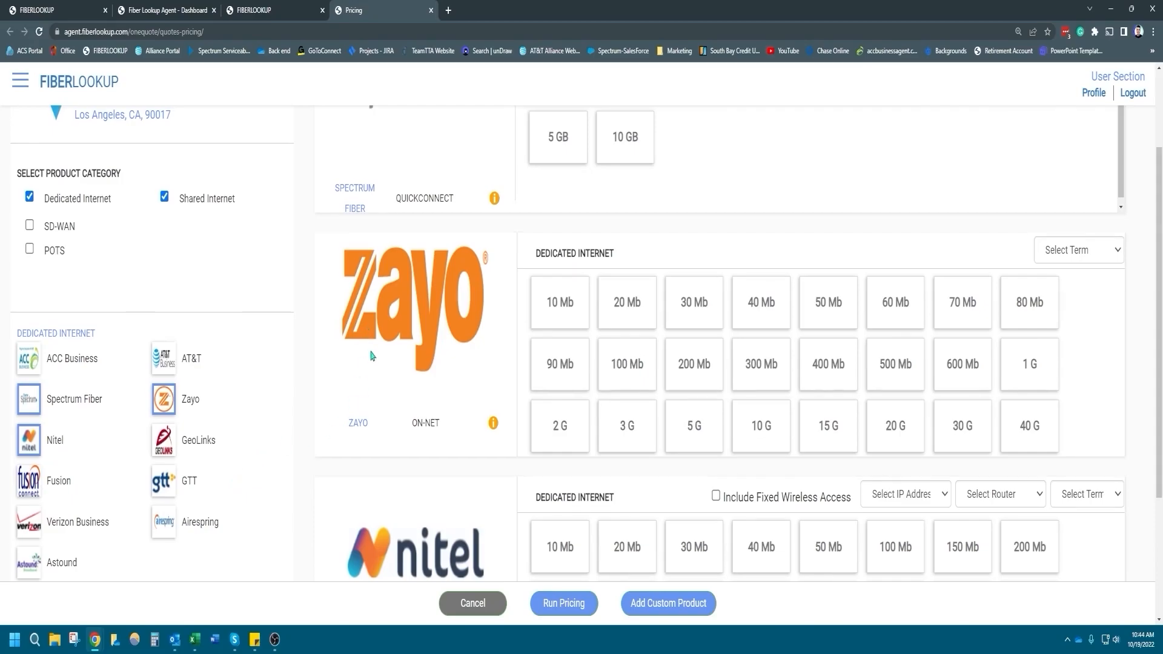
pyautogui.scroll(2, 372, 357)
pyautogui.scroll(-5, 383, 291)
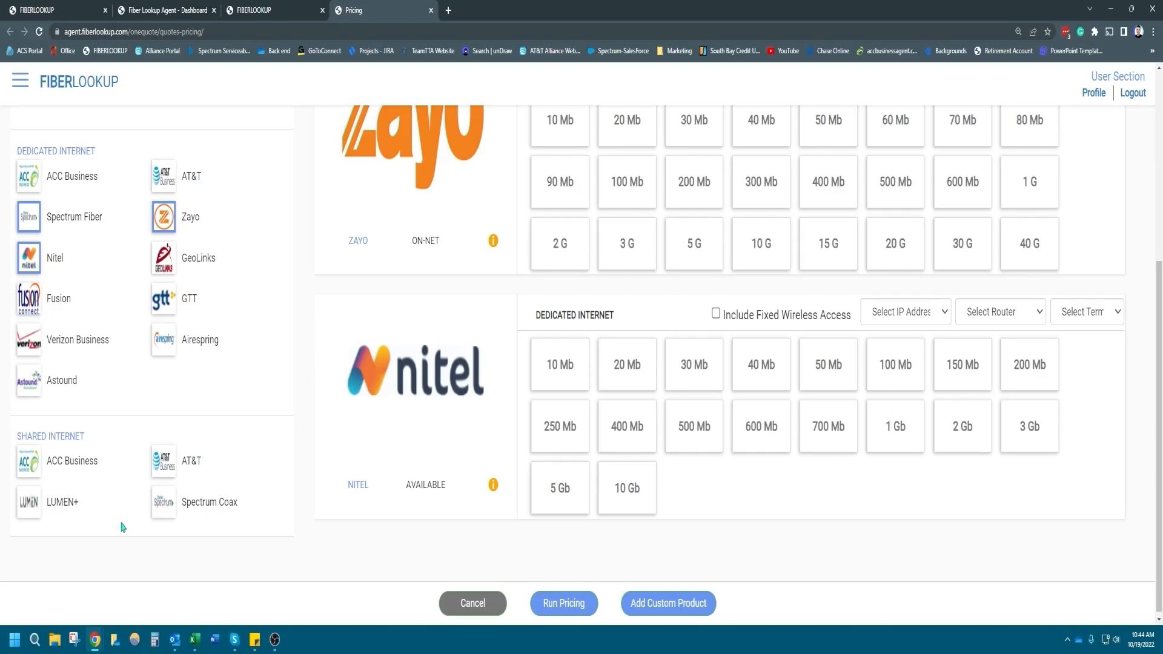
# Step: Configure Spectrum Fiber dedicated internet for 100 MB with one $0 IP address and a 3 Year term
pyautogui.scroll(5, 645, 229)
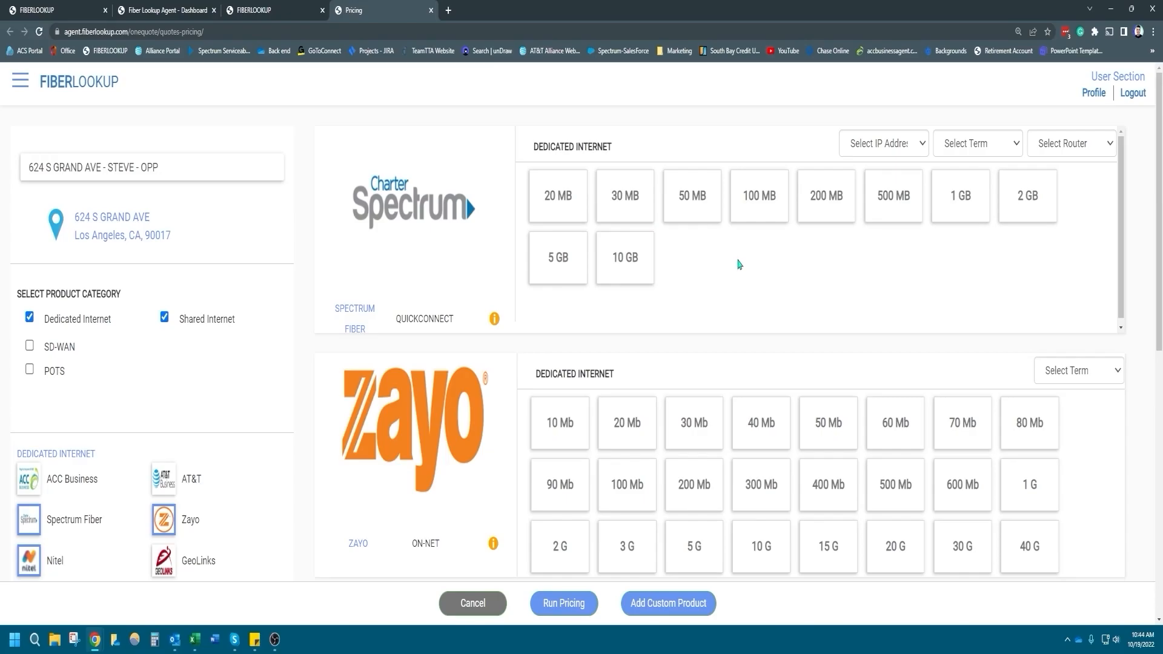
pyautogui.click(742, 212)
pyautogui.click(850, 150)
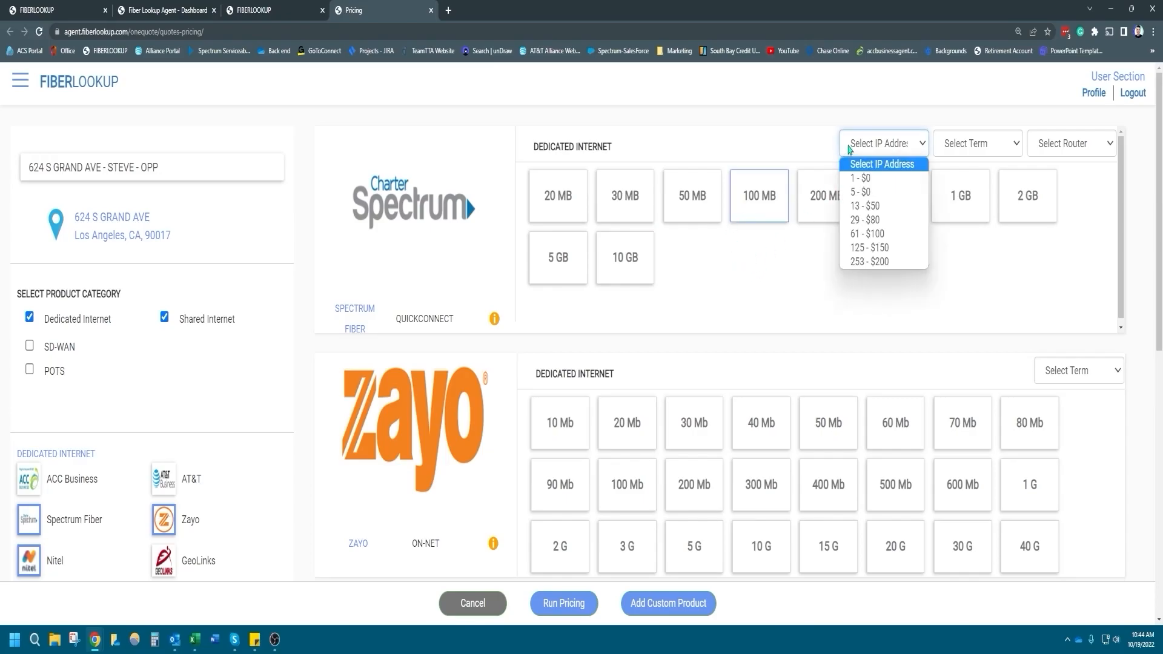
pyautogui.click(868, 180)
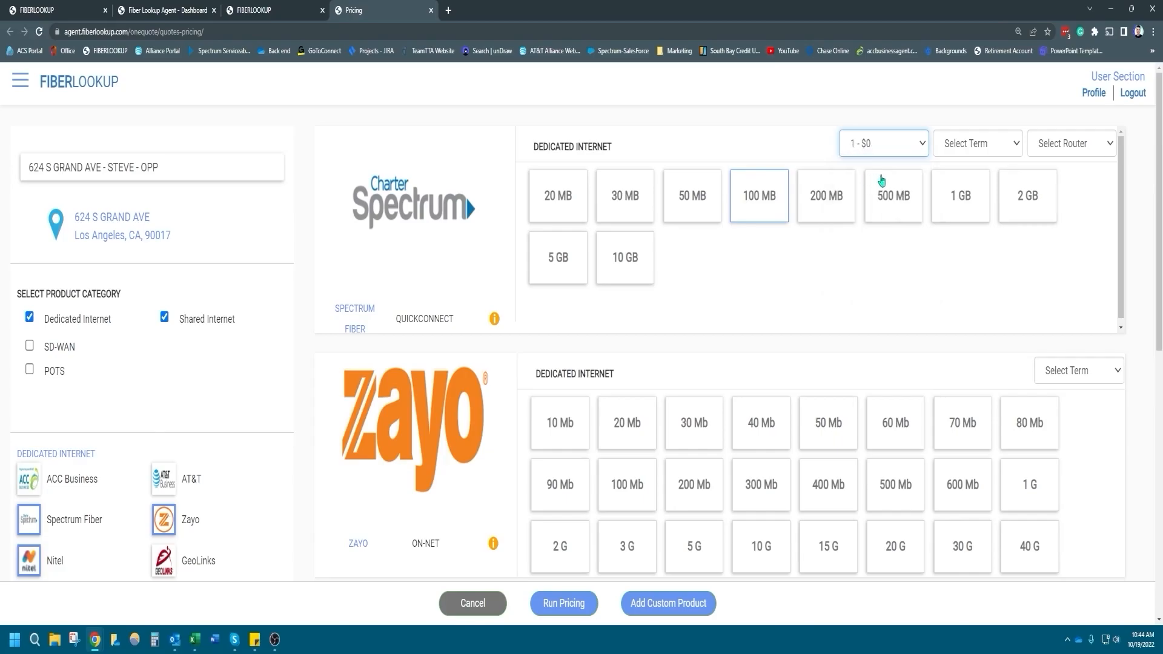
pyautogui.click(968, 150)
pyautogui.click(974, 207)
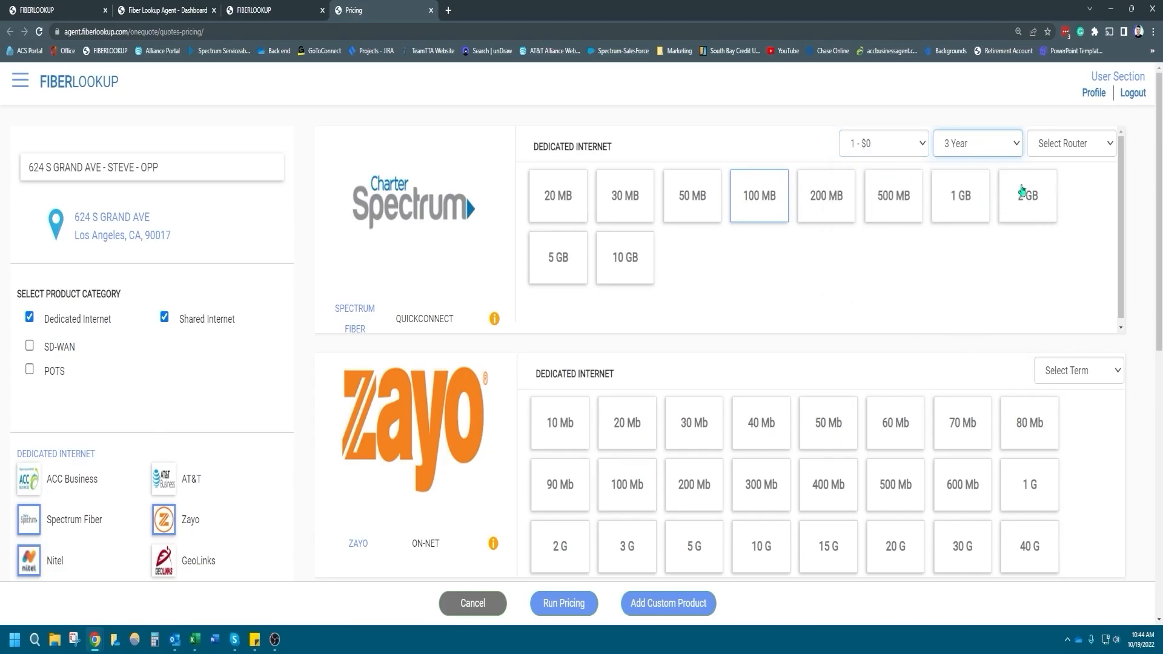
pyautogui.click(1053, 149)
pyautogui.click(1018, 143)
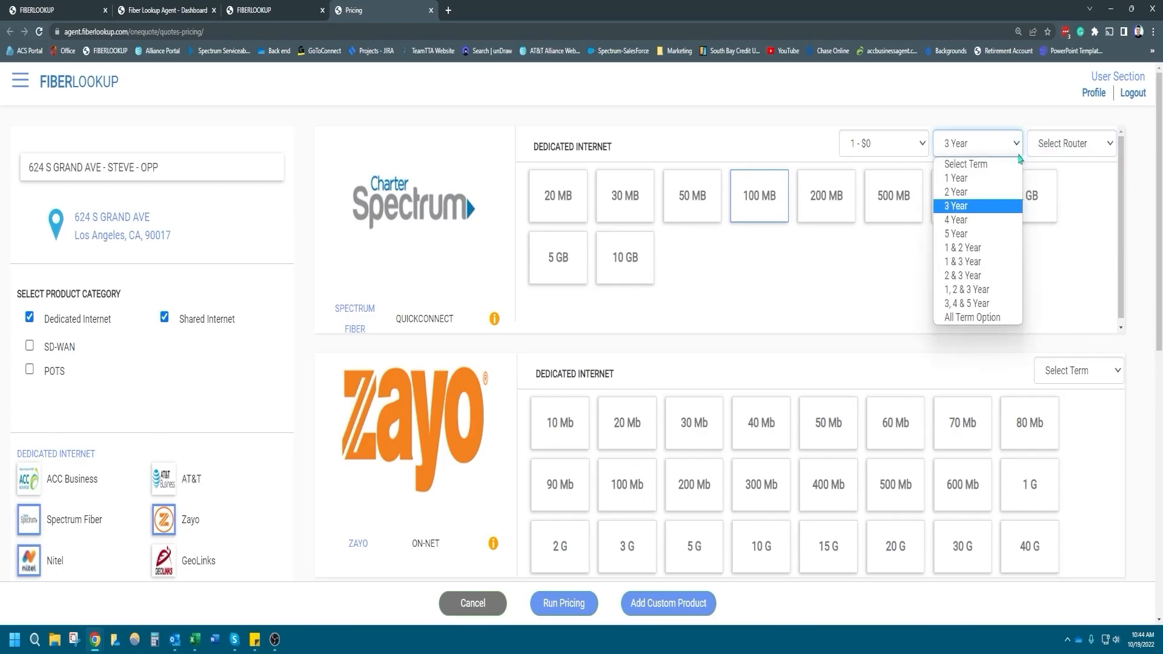
pyautogui.click(987, 304)
# Step: Set Zayo to 100 Mb on a 3 Year Term, and Nitel to 100 Mb with one $0 IP address, Without Router, on a 3 Year Term
pyautogui.scroll(-1, 602, 399)
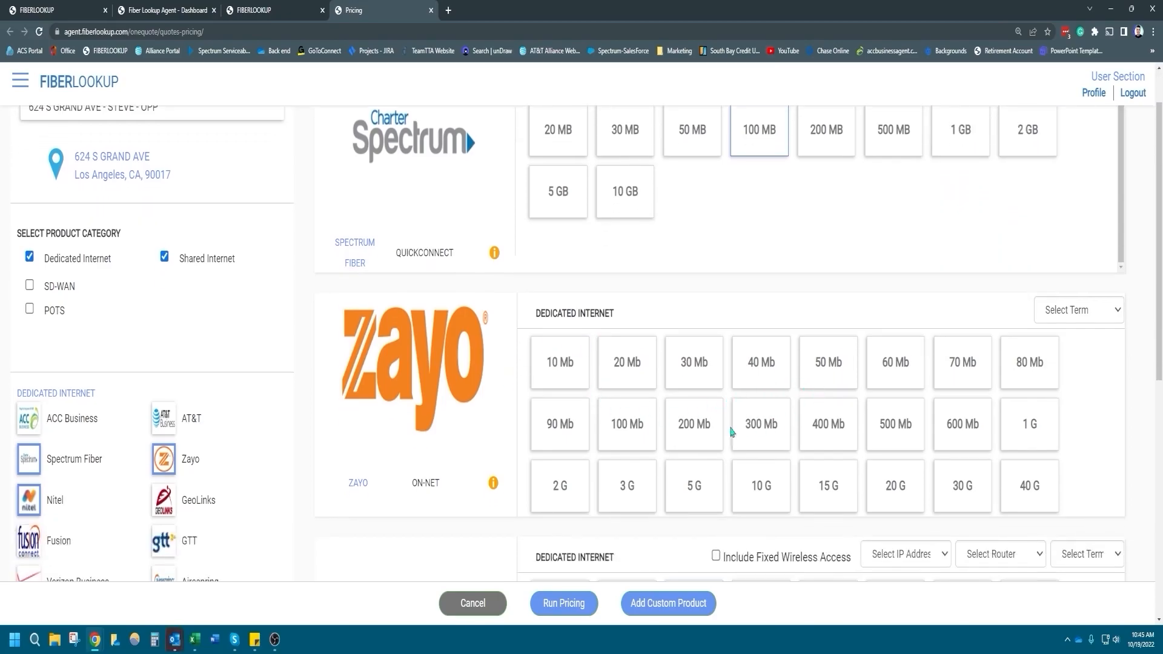
pyautogui.click(631, 433)
pyautogui.click(1074, 311)
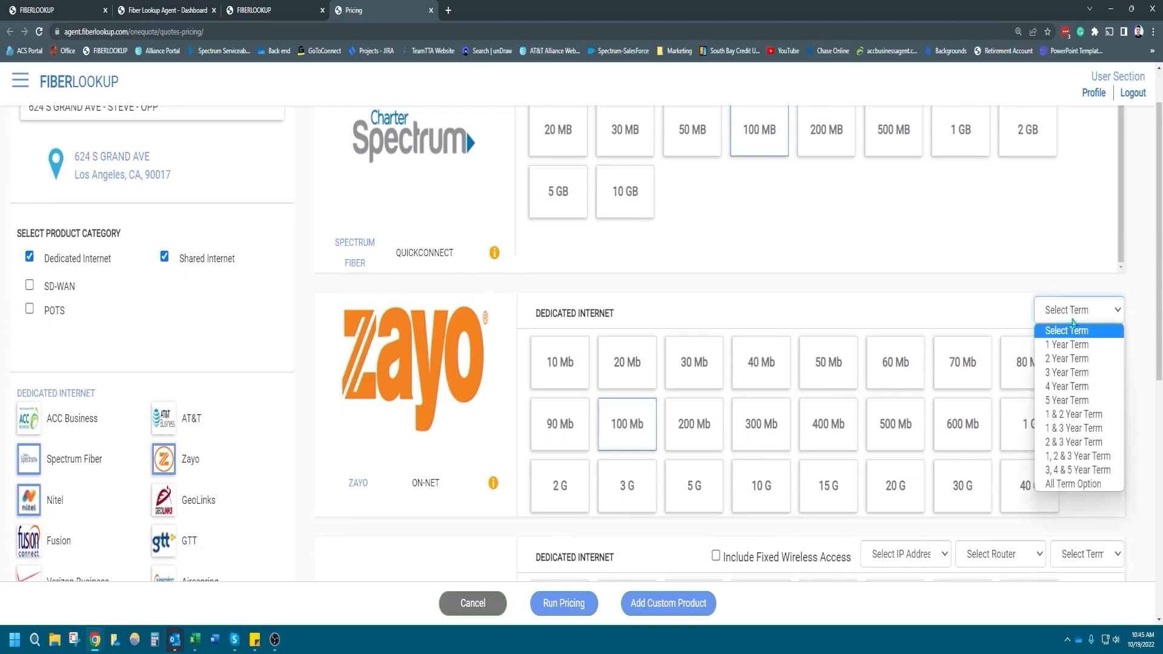
pyautogui.click(1073, 366)
pyautogui.scroll(-4, 699, 377)
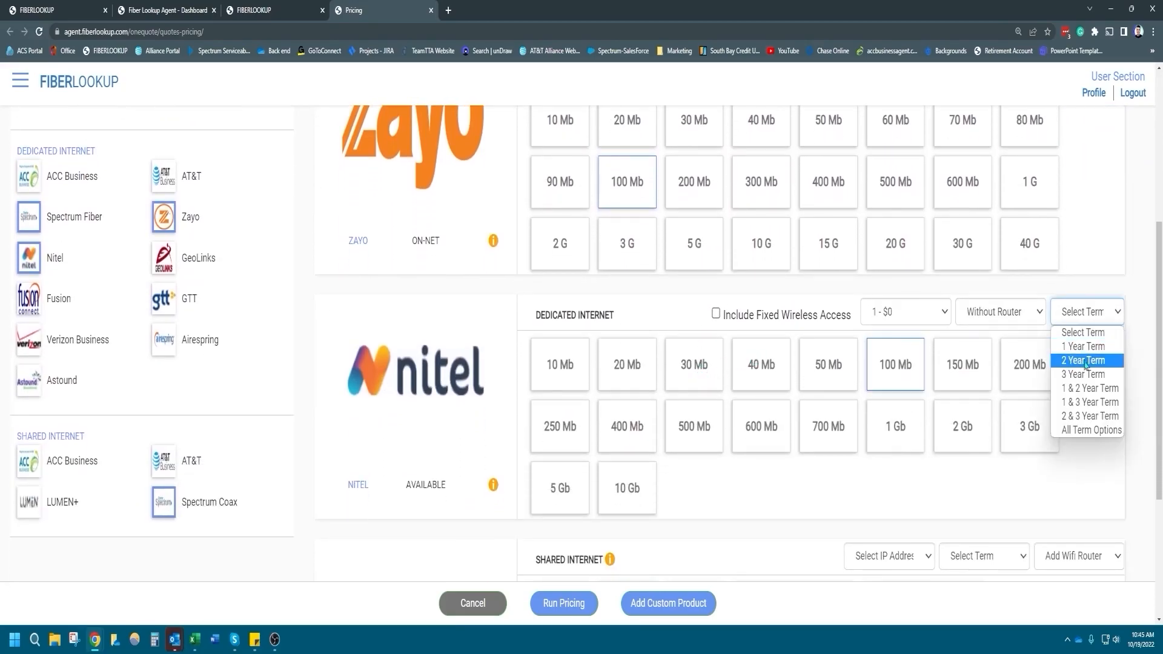
pyautogui.click(1075, 376)
# Step: Configure Spectrum Coax shared internet as 940X35MB with zero IP addresses, M2M Year term and Without Wifi Router
pyautogui.scroll(-3, 982, 387)
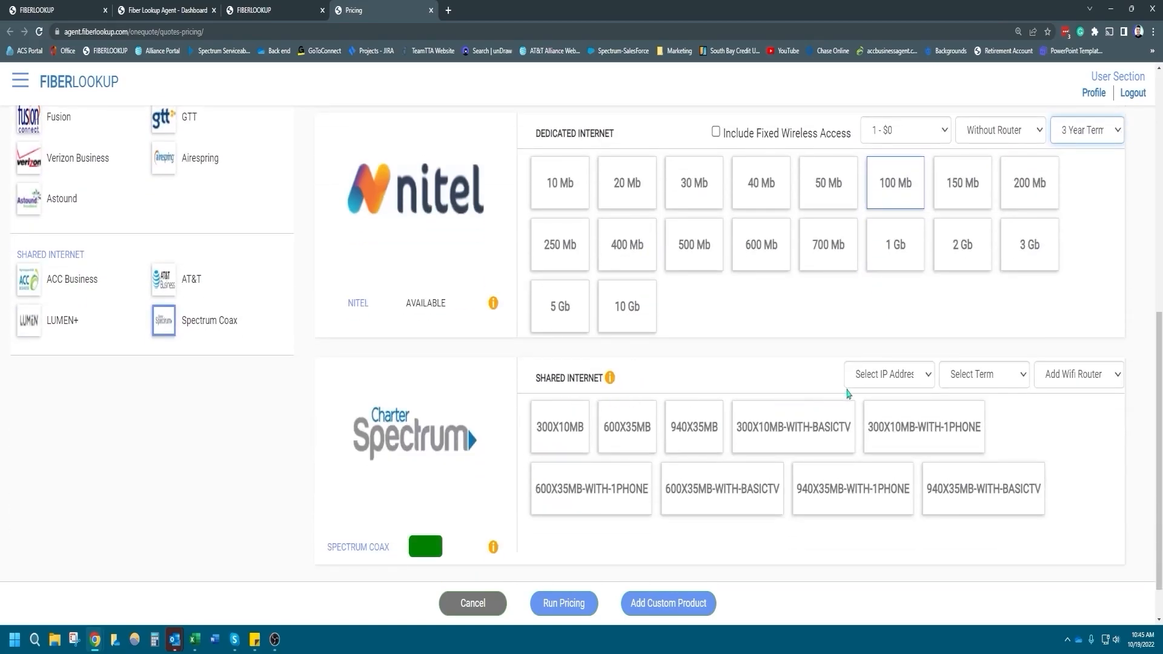
pyautogui.click(874, 381)
pyautogui.click(876, 410)
pyautogui.click(957, 383)
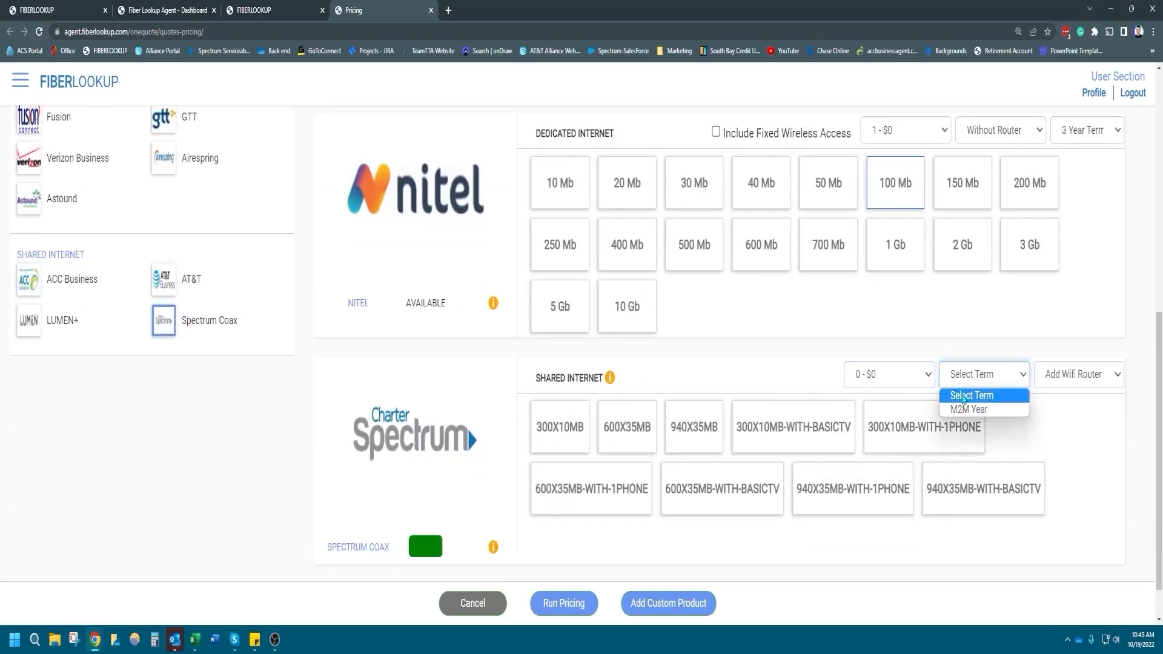
pyautogui.click(968, 410)
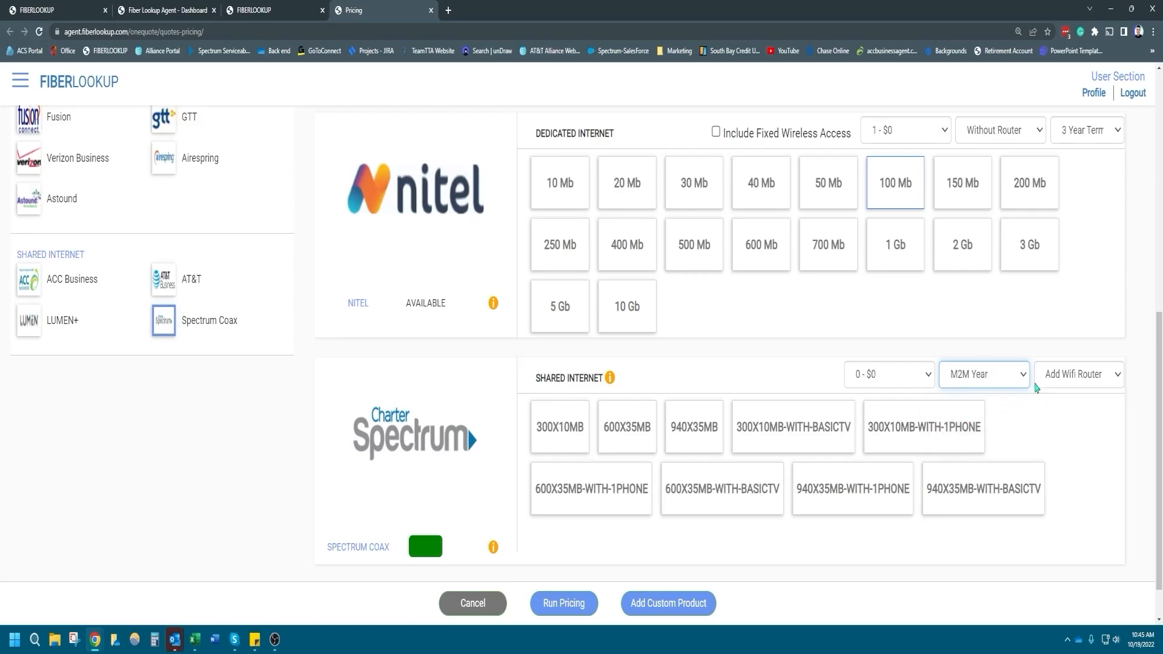
pyautogui.click(1057, 375)
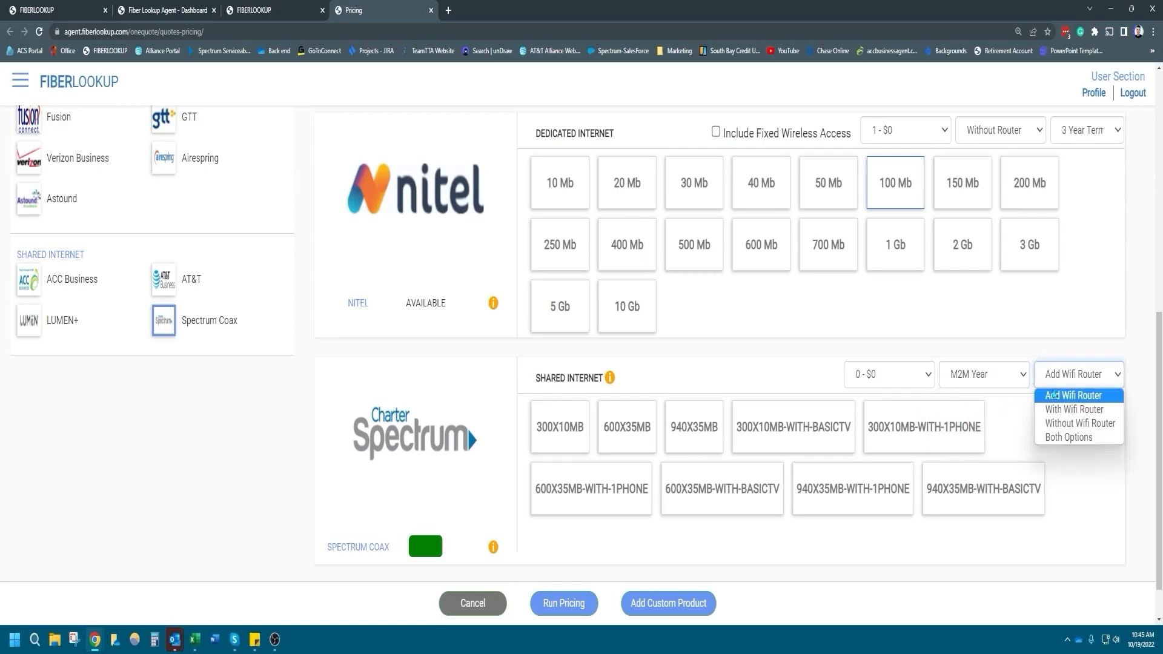
pyautogui.click(1084, 426)
pyautogui.click(689, 447)
# Step: Run pricing for the selected carriers and check the dedicated and shared internet costs
pyautogui.scroll(-1, 606, 545)
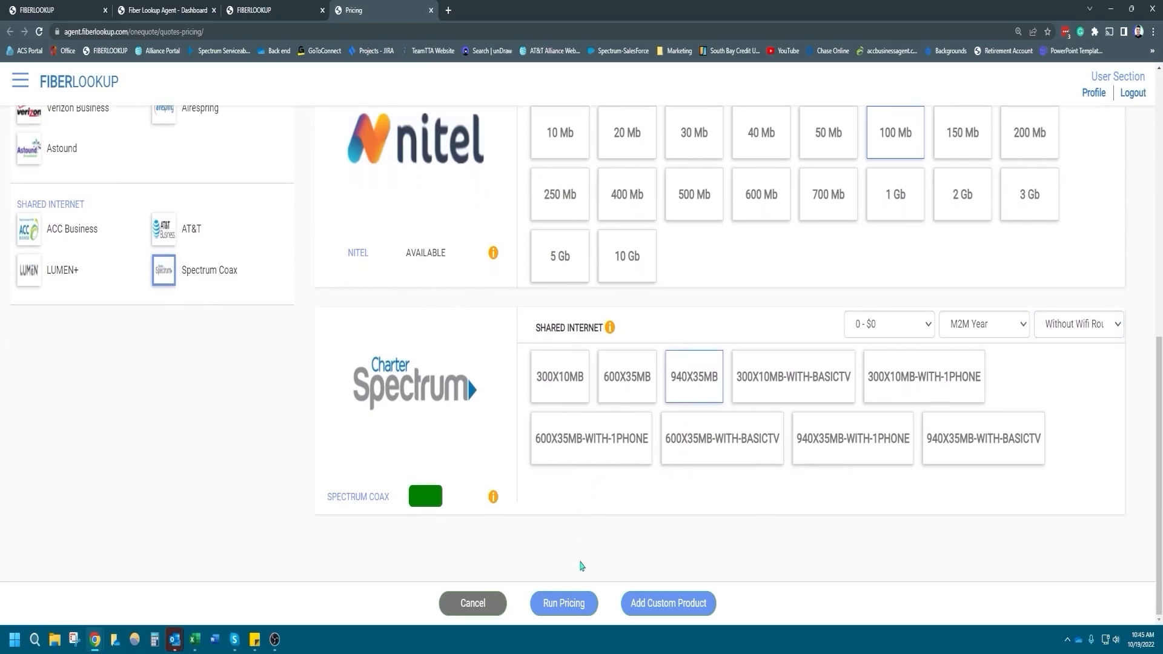
pyautogui.click(568, 612)
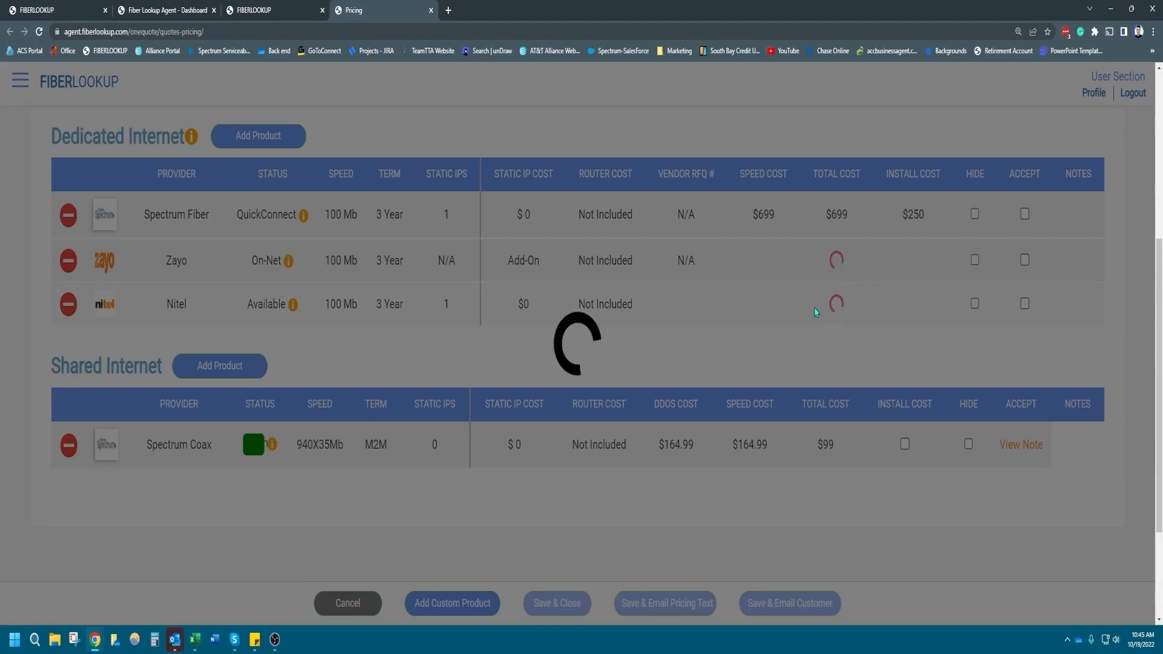
pyautogui.scroll(1, 771, 358)
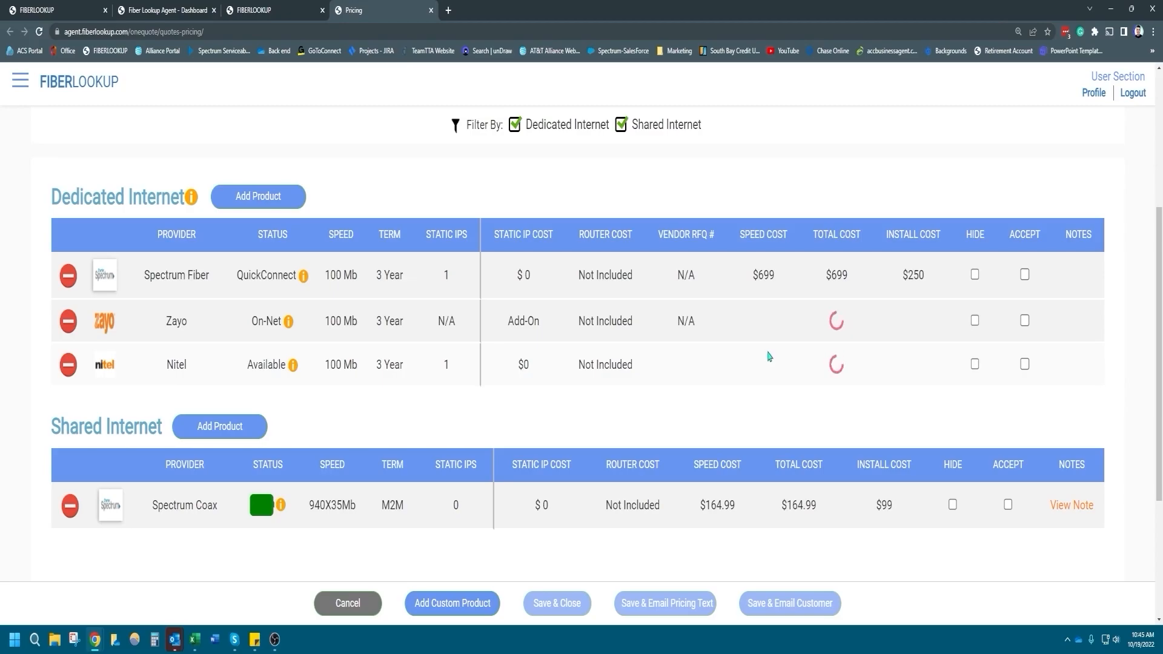
pyautogui.scroll(1, 768, 356)
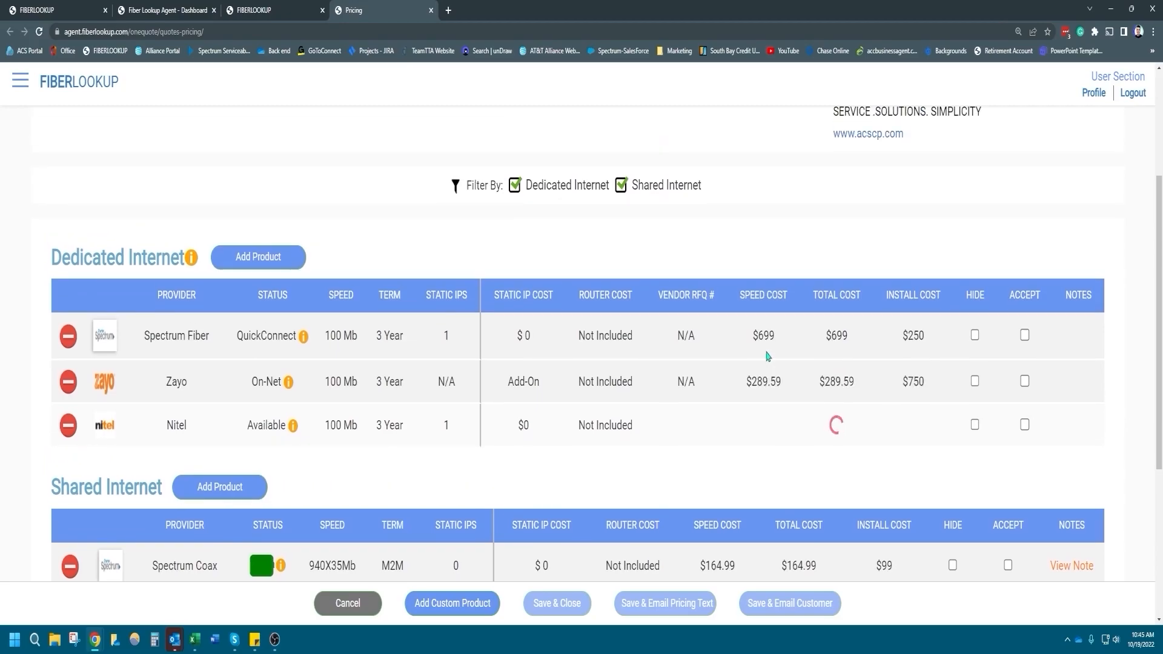
# Step: Fill in the quote recipient with company Fiber Inc, title CEO, and the contact's name, phone number and email
pyautogui.scroll(1, 810, 485)
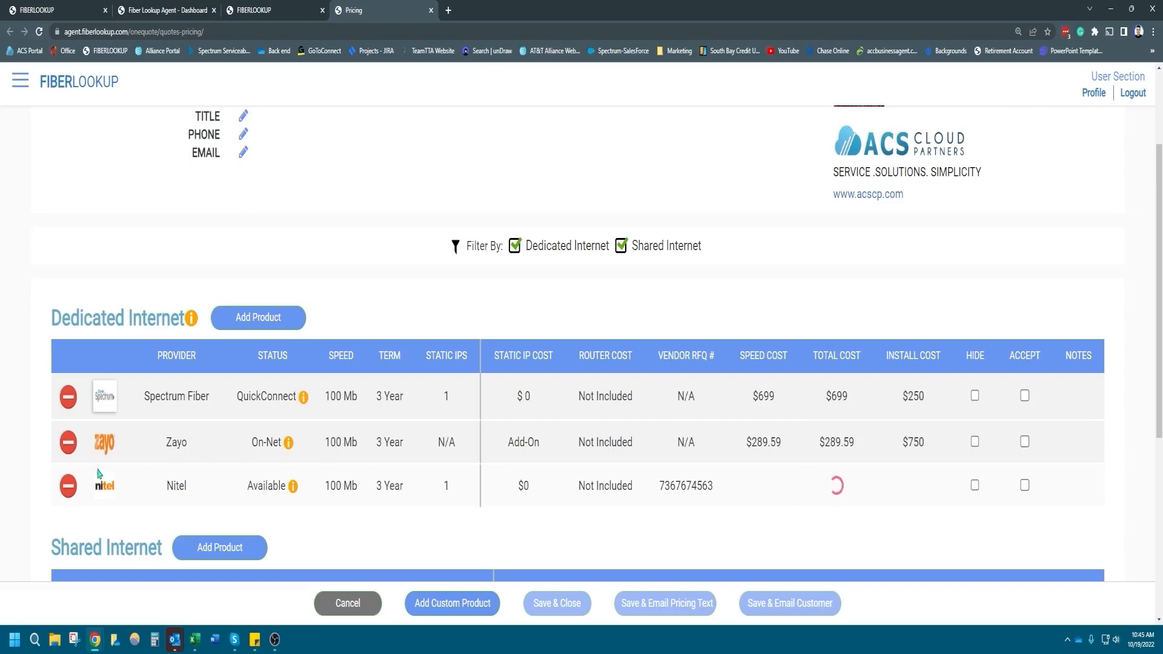
pyautogui.scroll(2, 166, 494)
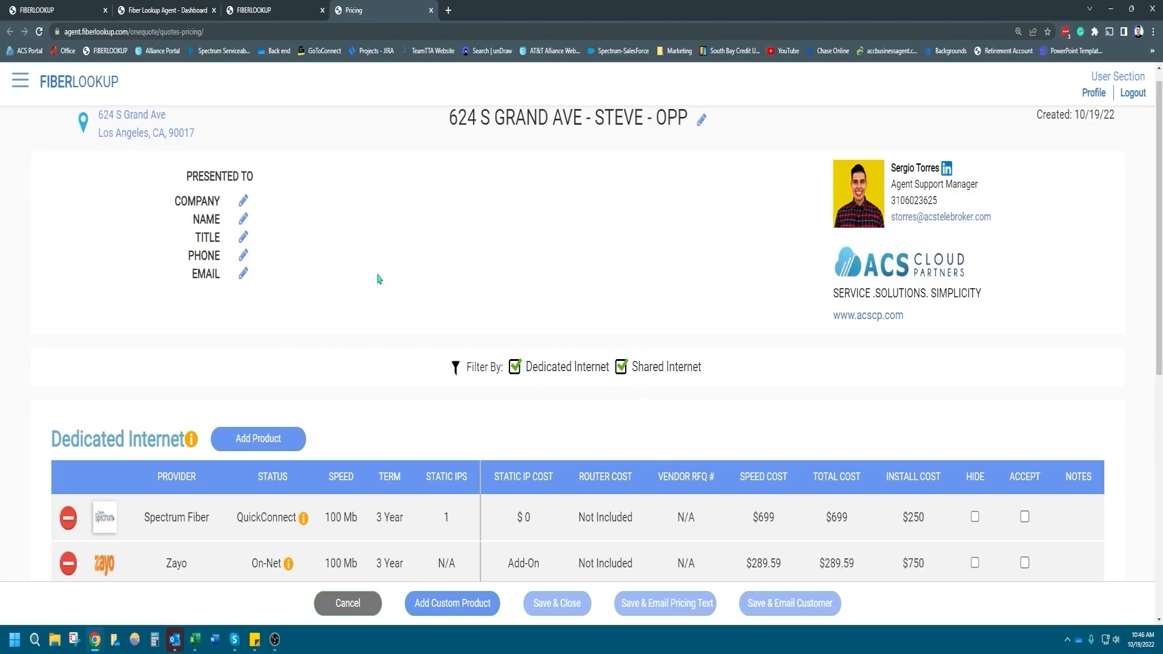
pyautogui.click(237, 204)
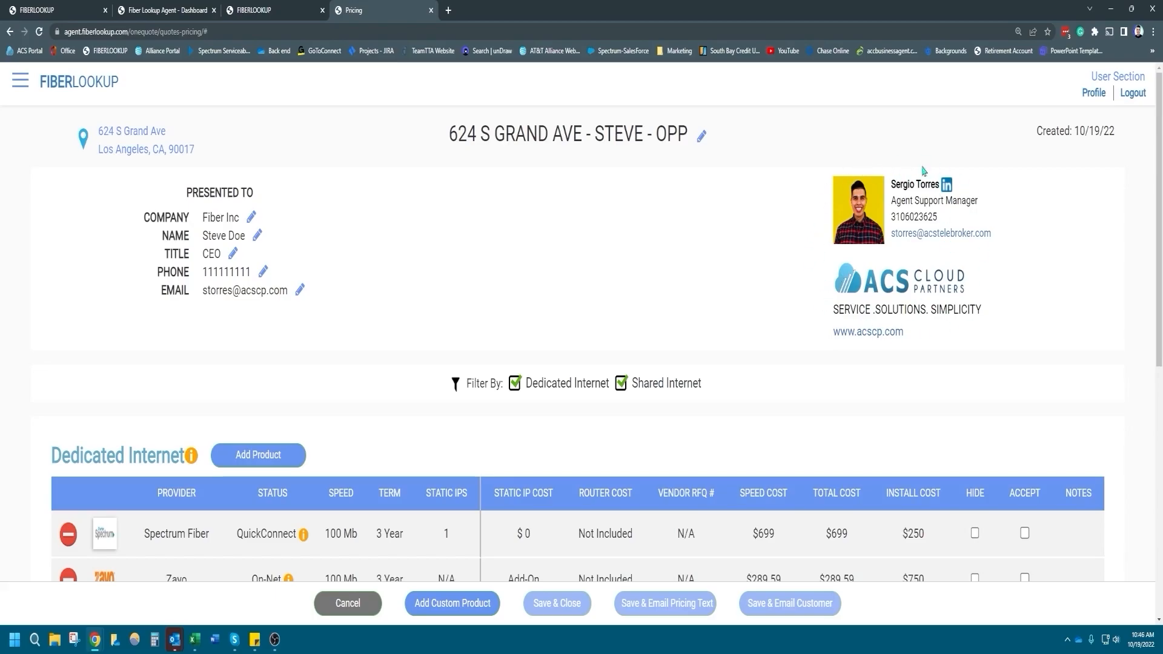
# Step: Delete the Spectrum Fiber product from the Dedicated Internet section of the quote and confirm the deletion
pyautogui.scroll(-3, 772, 270)
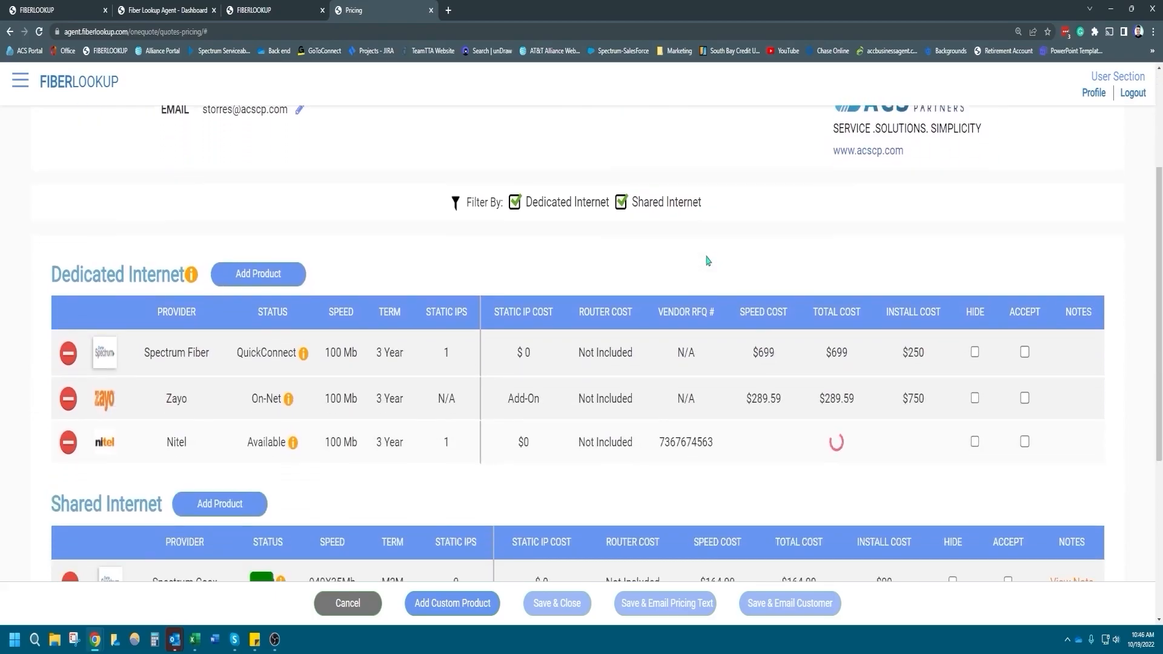
pyautogui.scroll(-1, 707, 260)
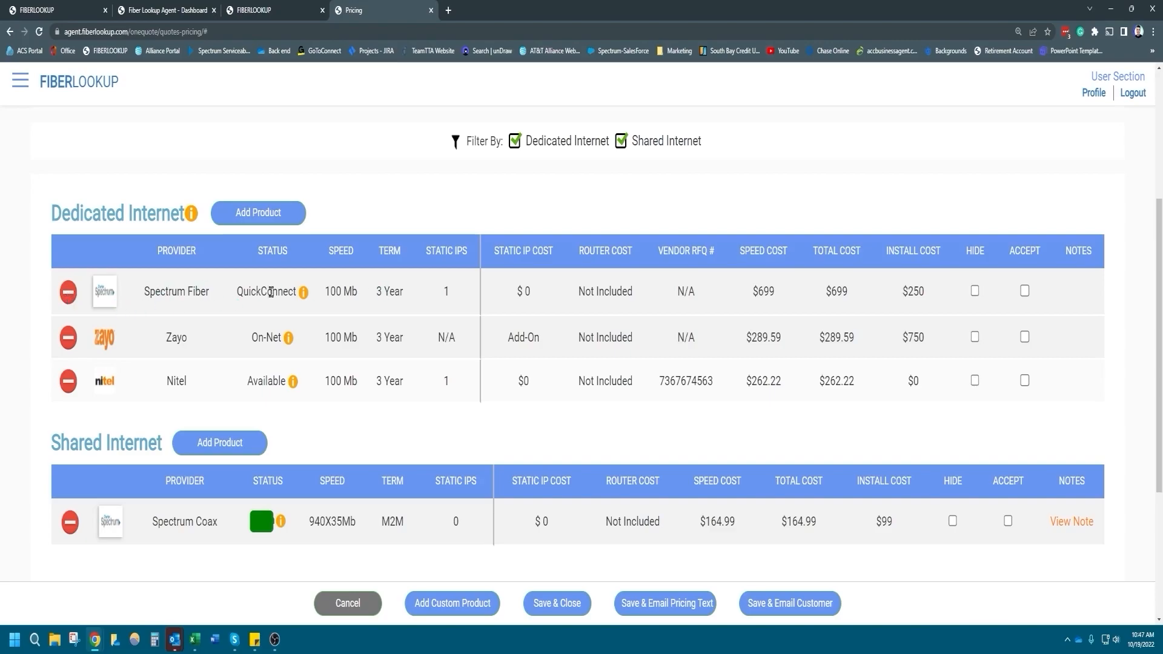
pyautogui.click(70, 299)
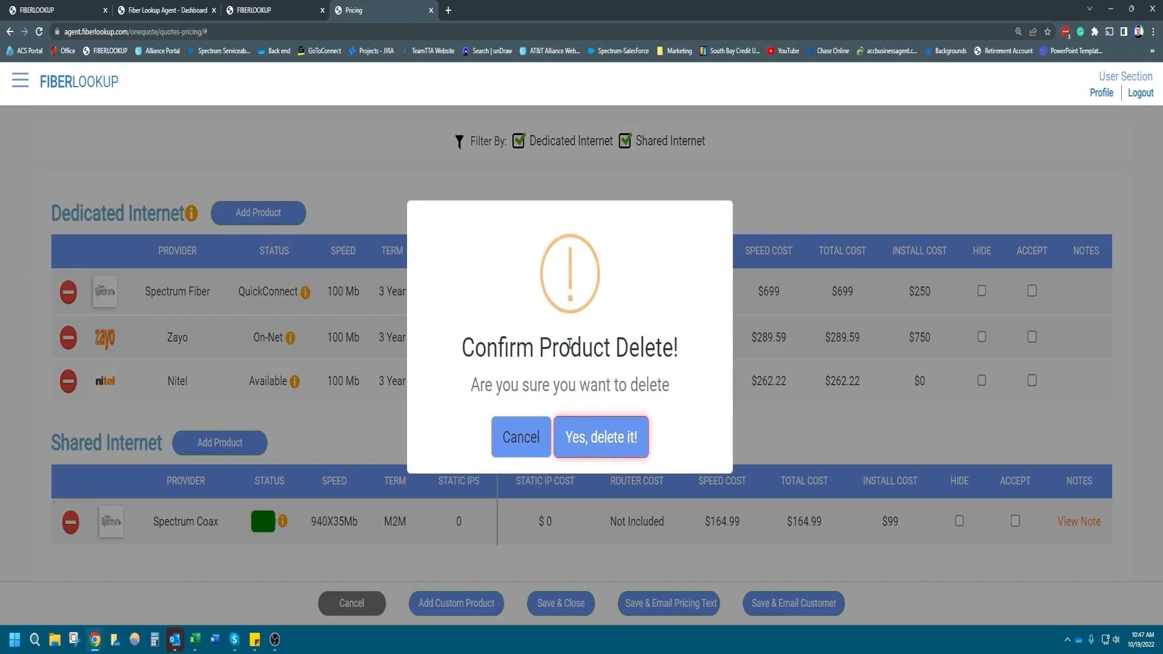
pyautogui.click(591, 437)
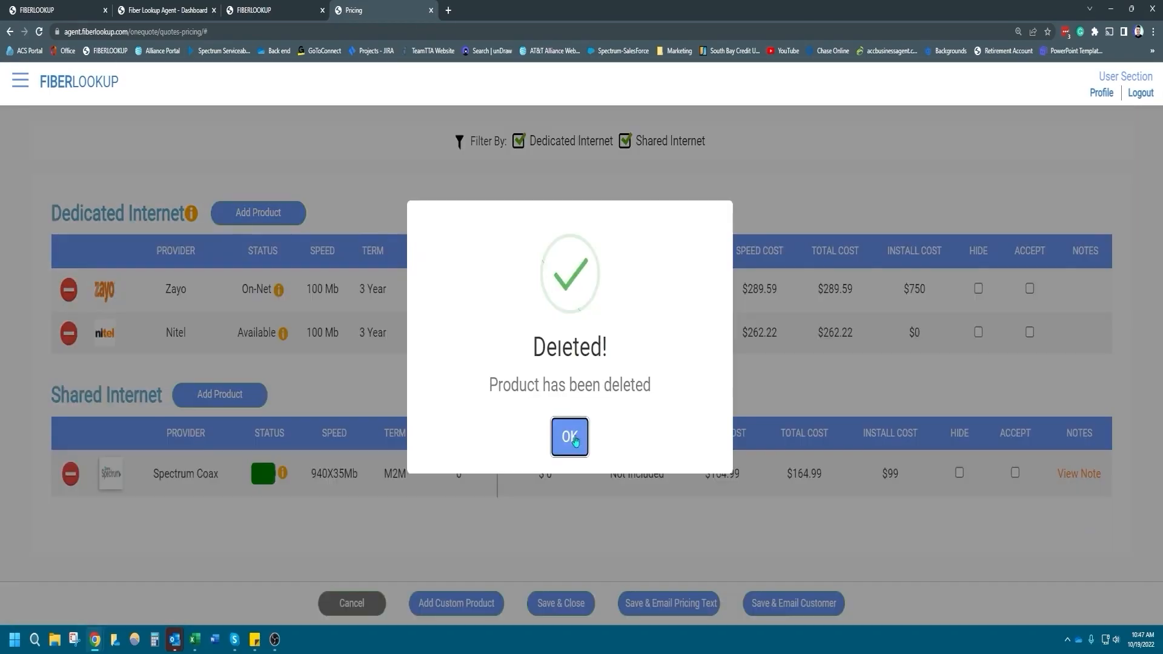
pyautogui.click(572, 437)
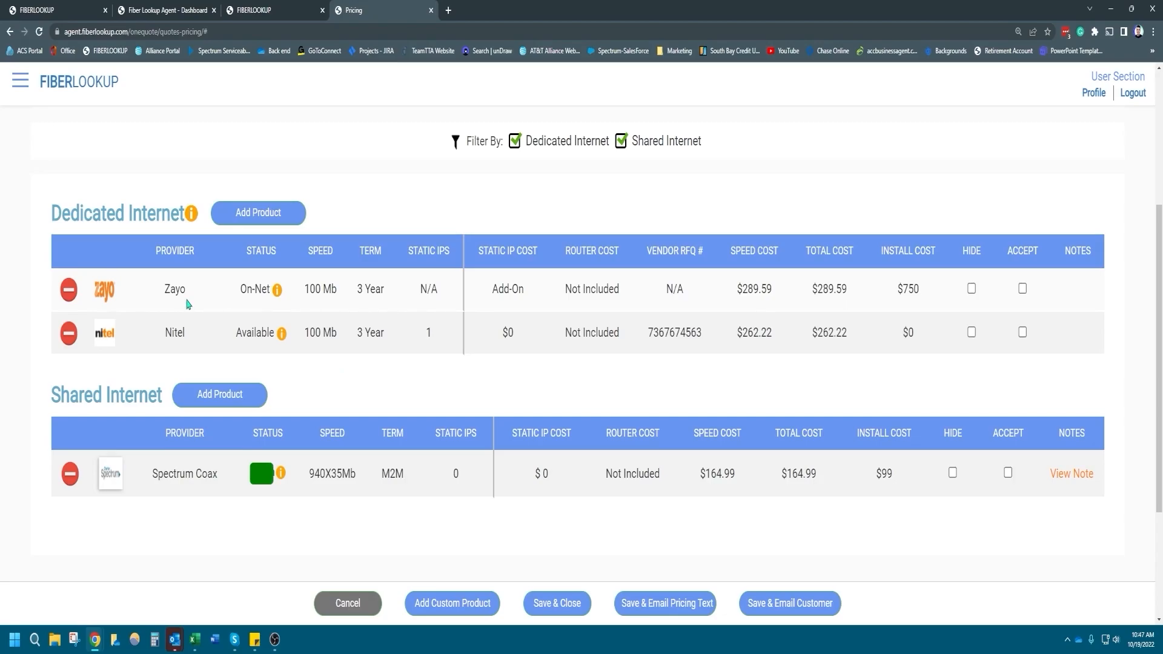
# Step: Save the quote and set its close percentage to 20 in the RFQ history
pyautogui.click(660, 615)
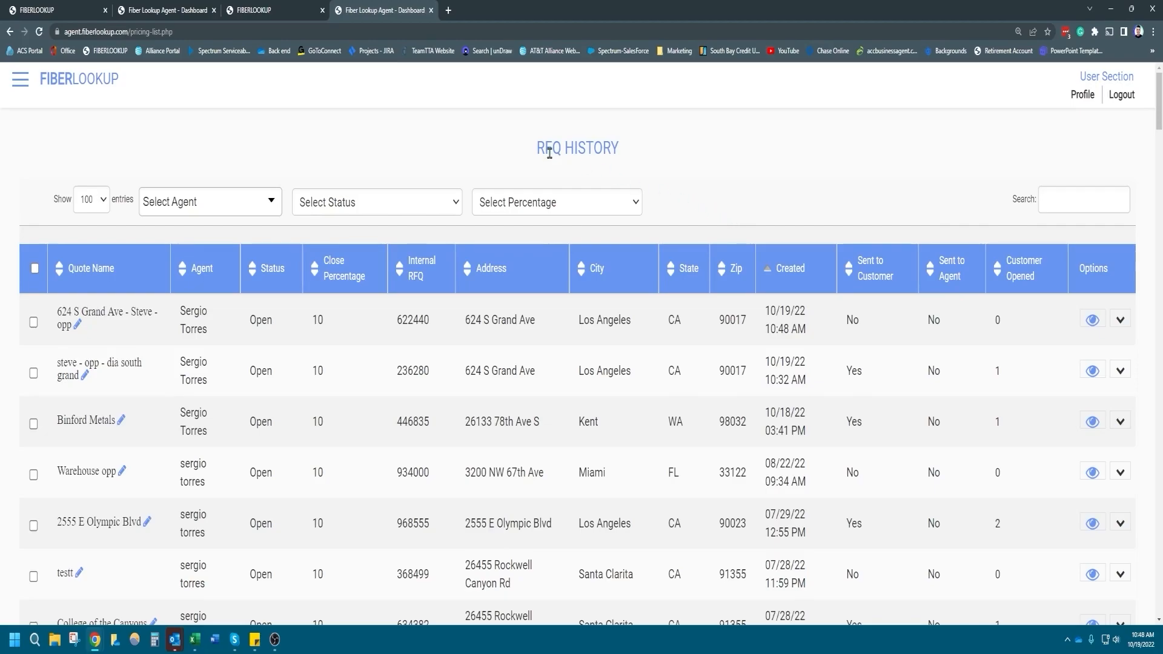
pyautogui.click(1120, 319)
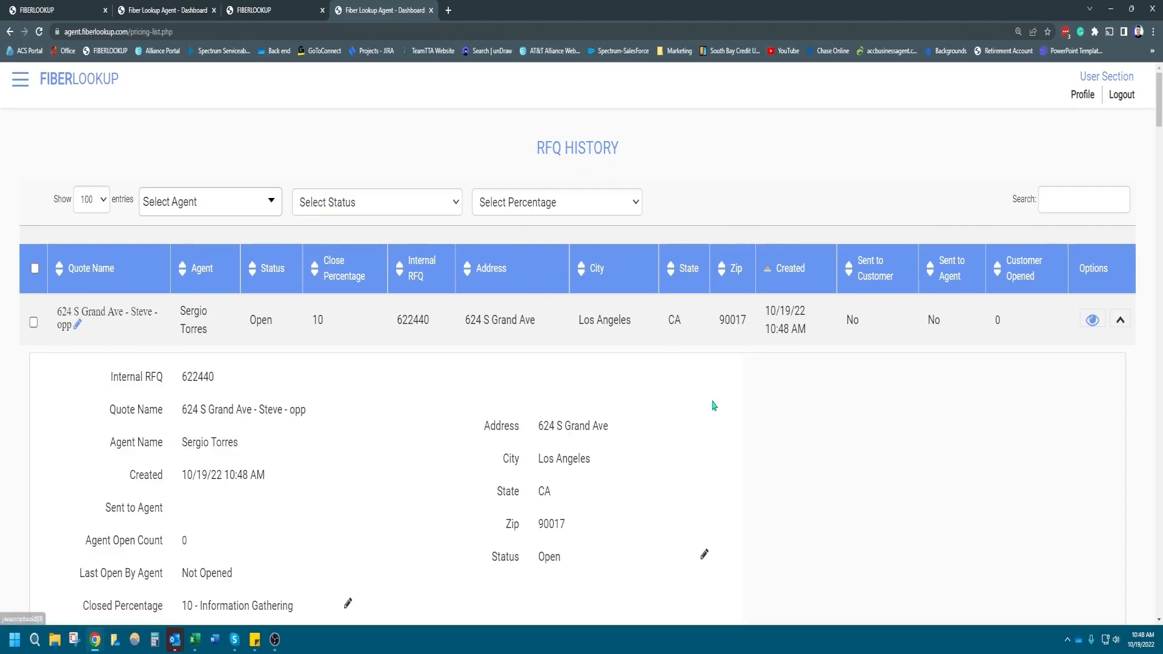
pyautogui.scroll(-1, 714, 406)
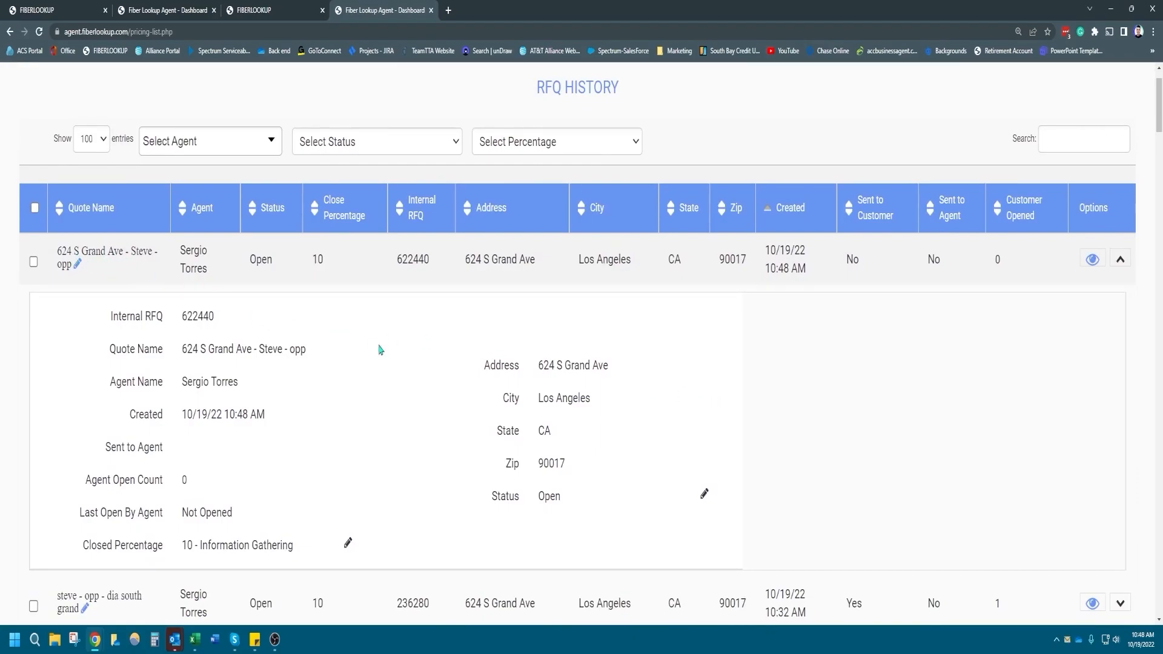
pyautogui.scroll(-1, 372, 343)
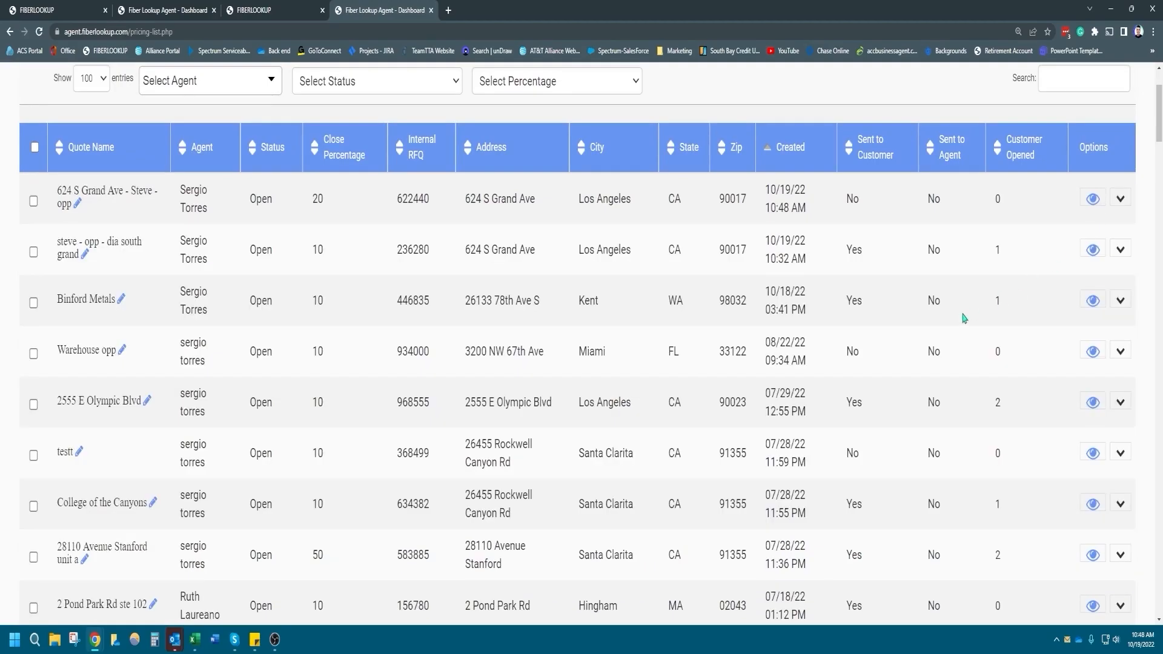
pyautogui.scroll(2, 964, 318)
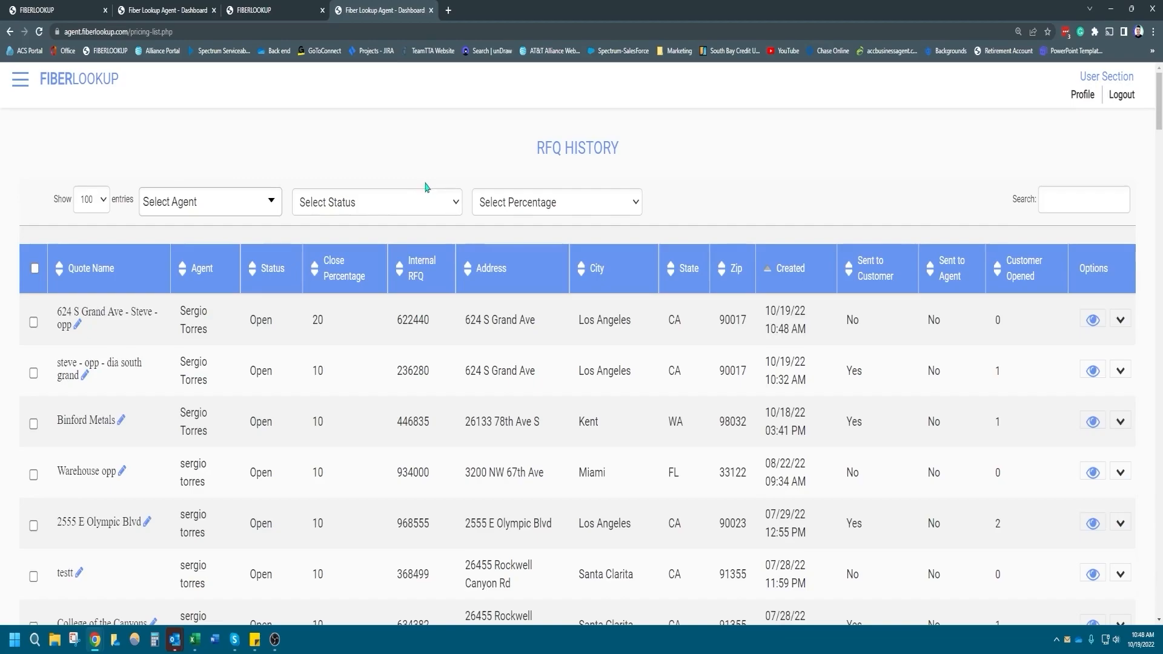
# Step: Open the newly saved quote from the RFQ history and review its dedicated and shared internet pricing
pyautogui.click(22, 89)
pyautogui.click(37, 190)
pyautogui.click(1092, 321)
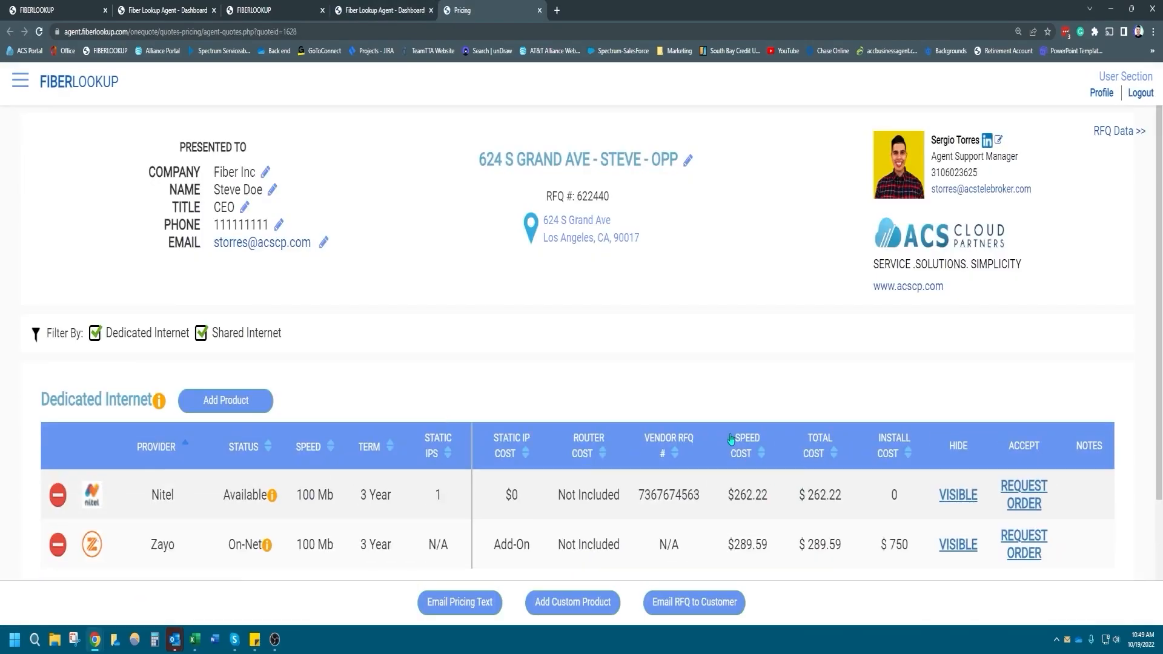
pyautogui.scroll(-2, 648, 330)
pyautogui.scroll(-1, 647, 331)
pyautogui.scroll(3, 647, 330)
pyautogui.scroll(-2, 647, 331)
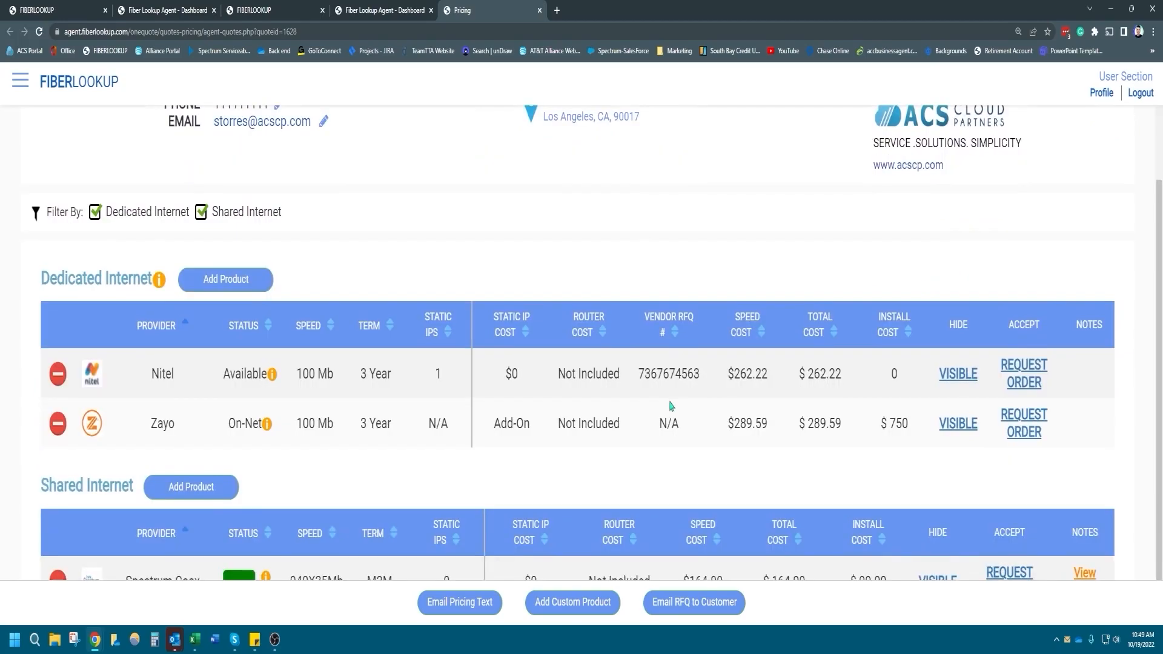
pyautogui.scroll(-1, 671, 406)
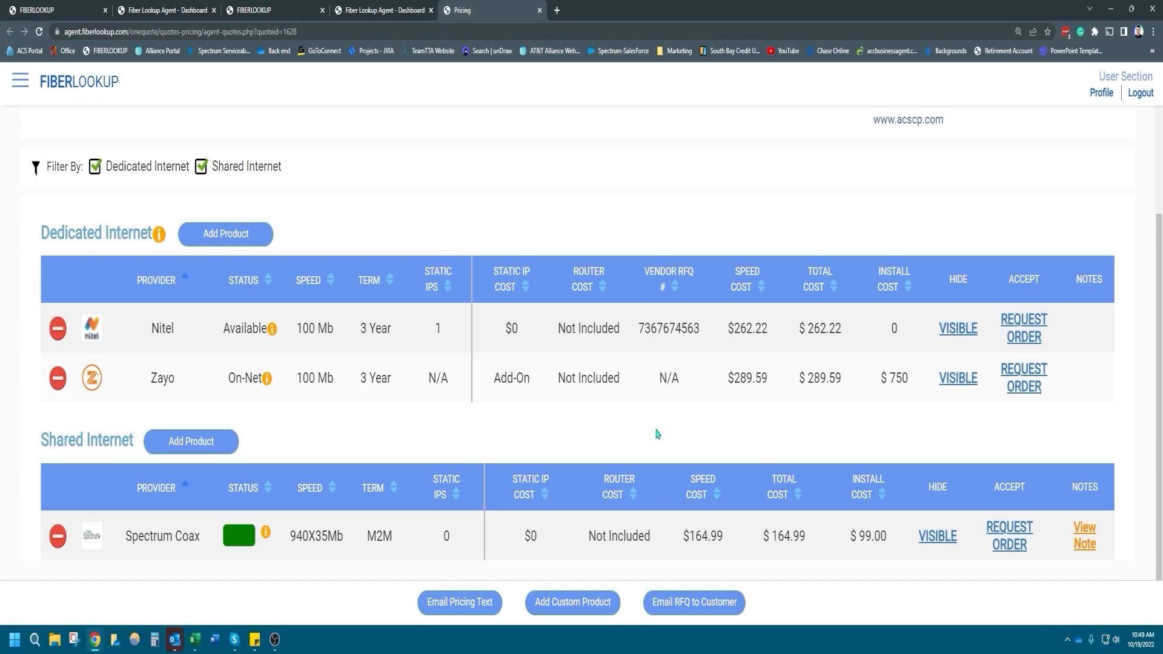
# Step: Prepare the RFQ email to the customer with the body "Please see below" and open the customer's RFQ review link in a new tab
pyautogui.click(689, 605)
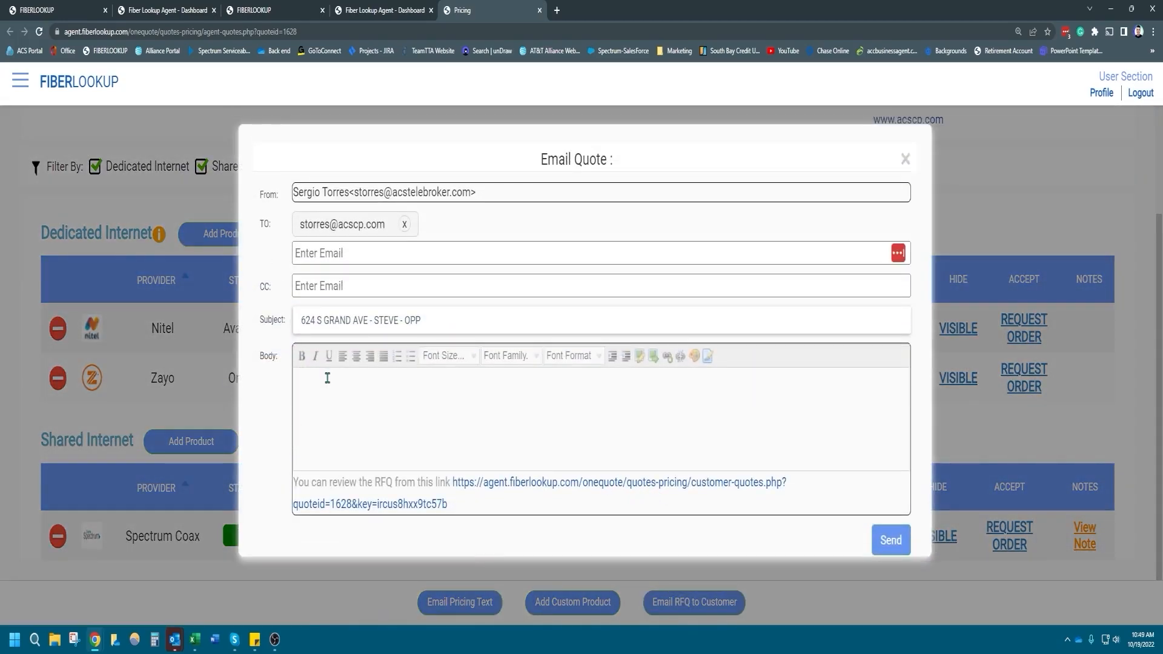
pyautogui.click(399, 399)
pyautogui.write('Plea')
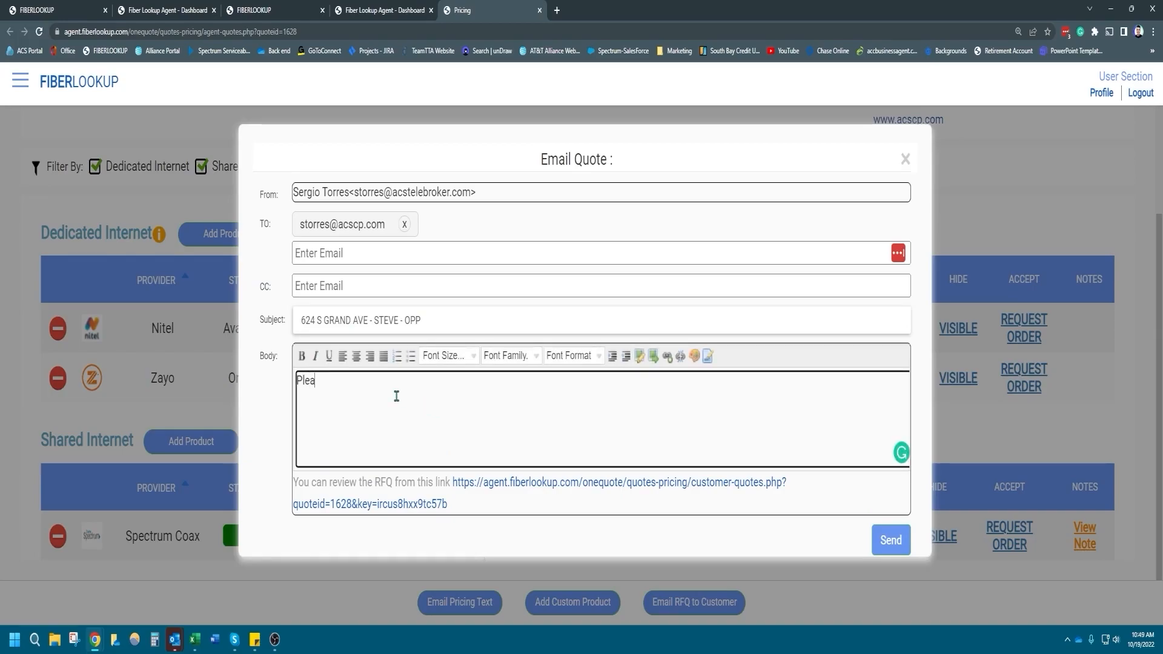
pyautogui.write('se see below')
pyautogui.click(485, 493)
pyautogui.click(547, 558)
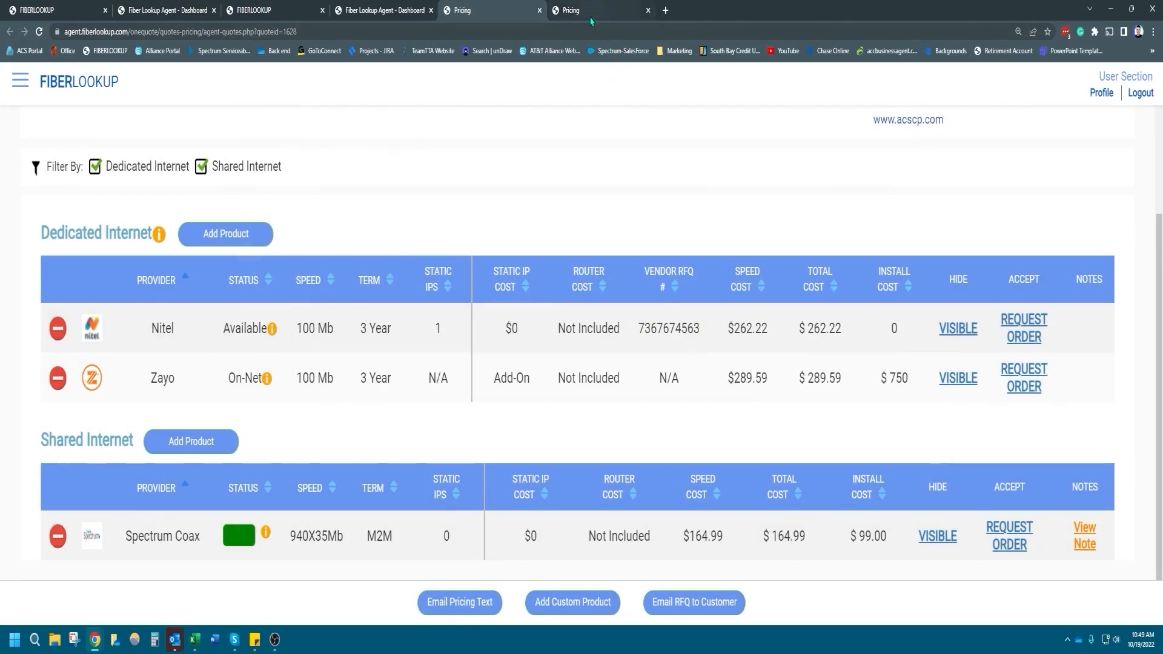
# Step: In the customer's view of the quote, request orders for the Zayo dedicated internet and the Spectrum Coax shared internet
pyautogui.click(592, 22)
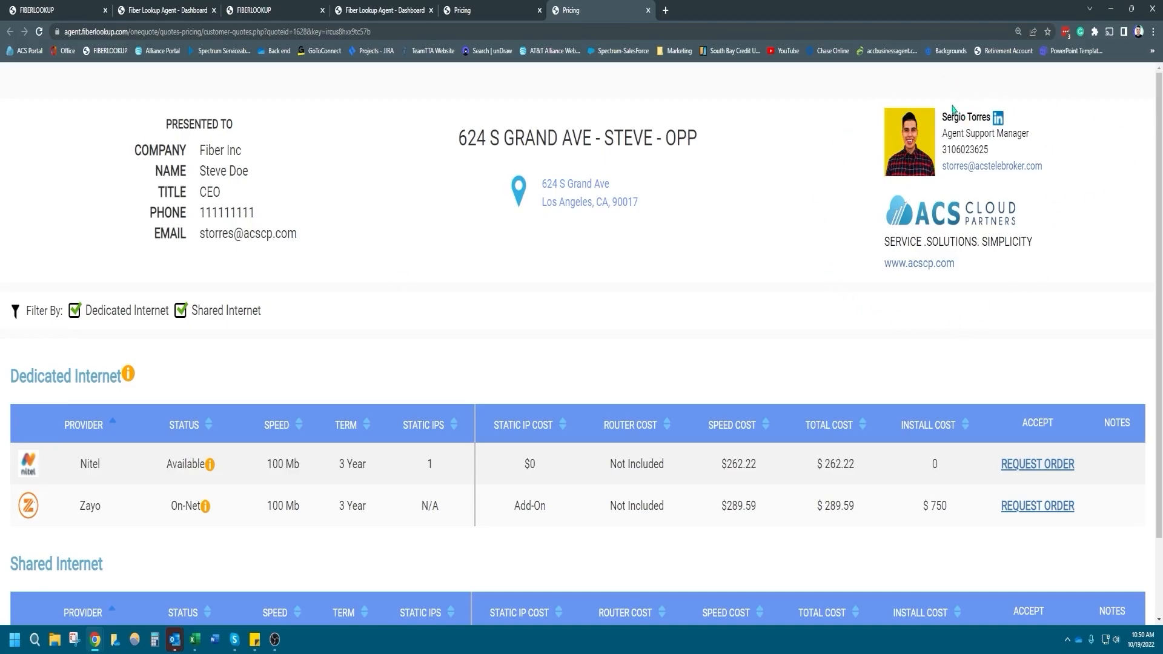
pyautogui.scroll(-2, 538, 285)
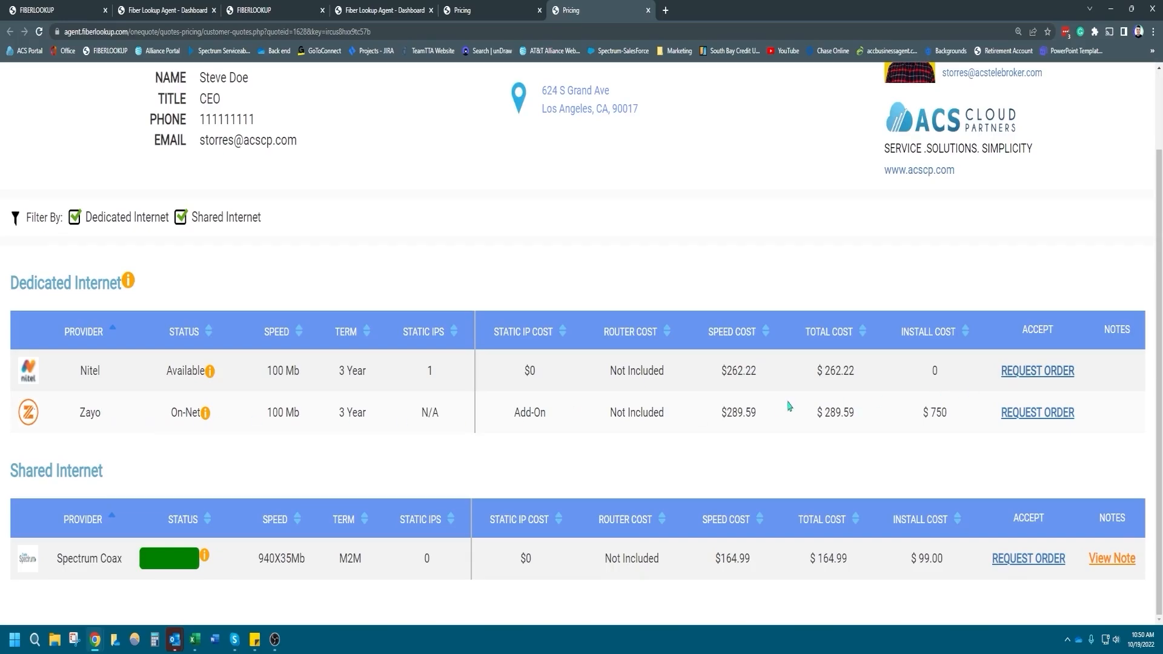
pyautogui.scroll(1, 783, 396)
pyautogui.scroll(-1, 781, 394)
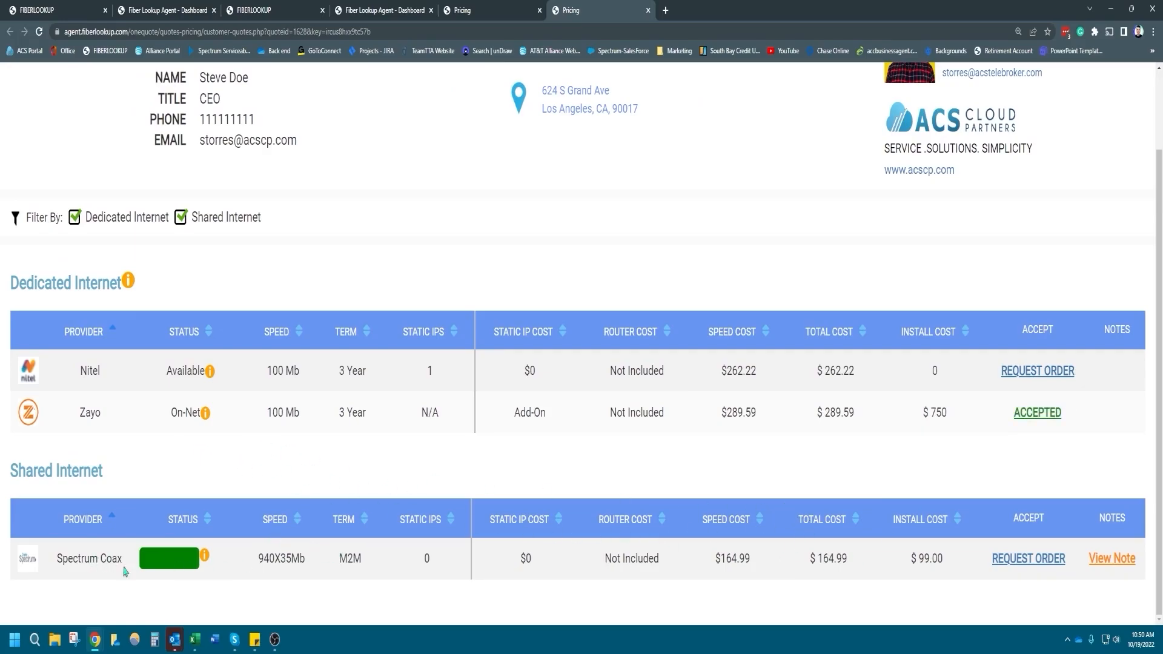
pyautogui.click(1002, 564)
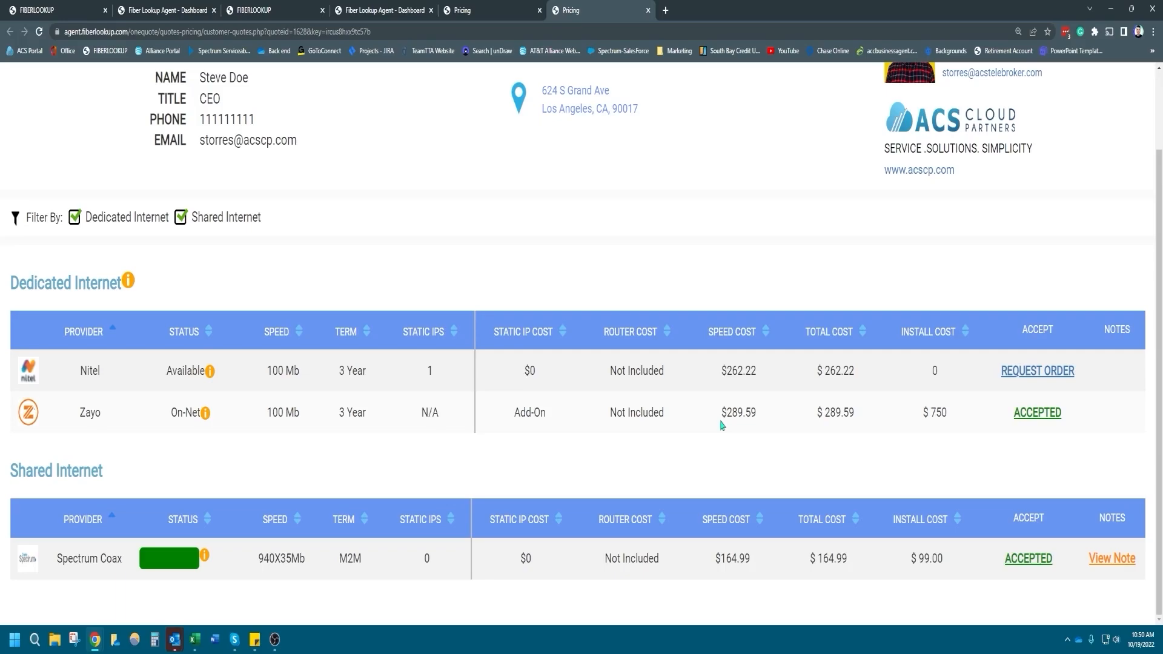
pyautogui.scroll(2, 722, 425)
pyautogui.scroll(-2, 724, 424)
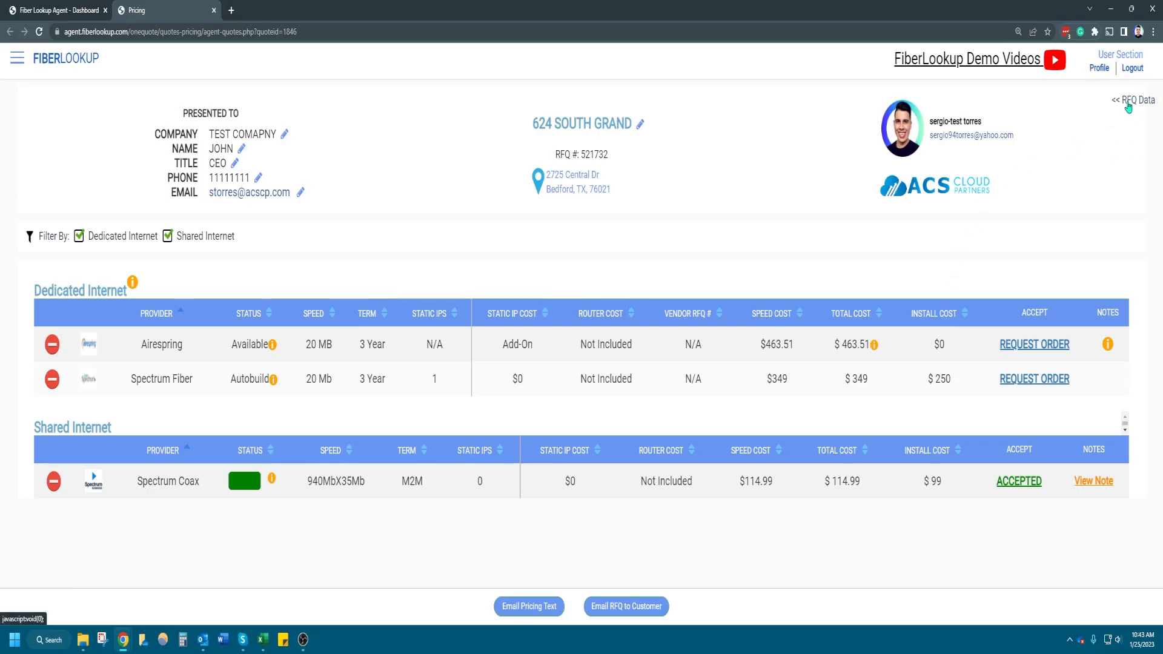
# Step: Show the RFQ data of the 624 South Grand quote and set its close percentage to 20% - Presentation
pyautogui.click(1128, 102)
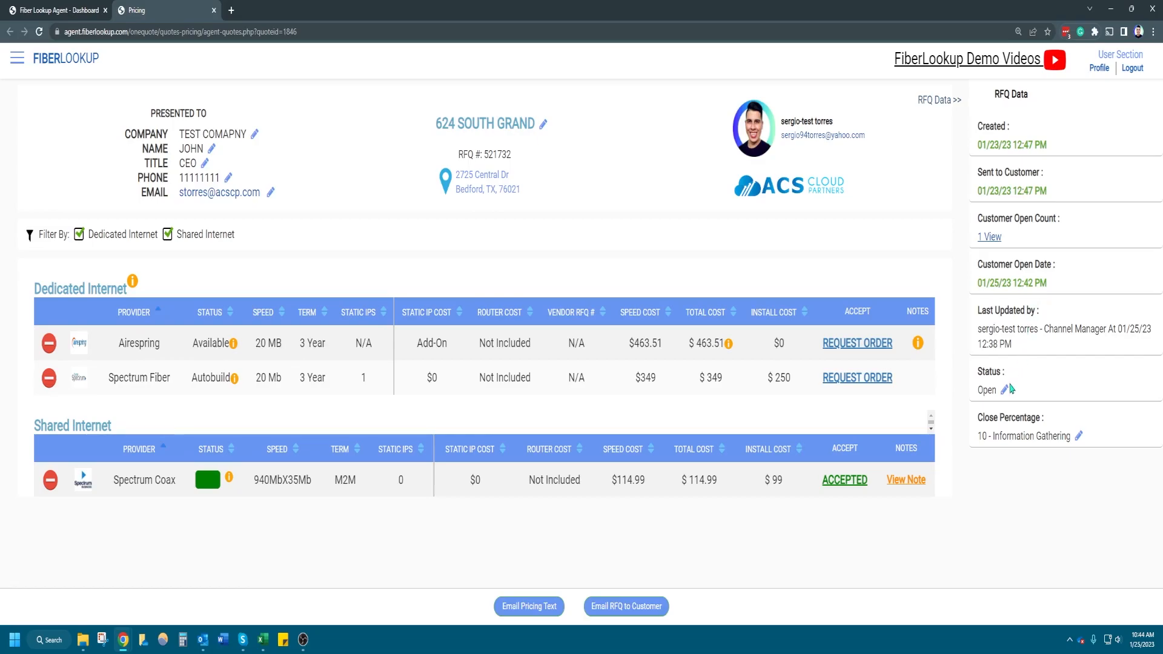
pyautogui.click(1079, 438)
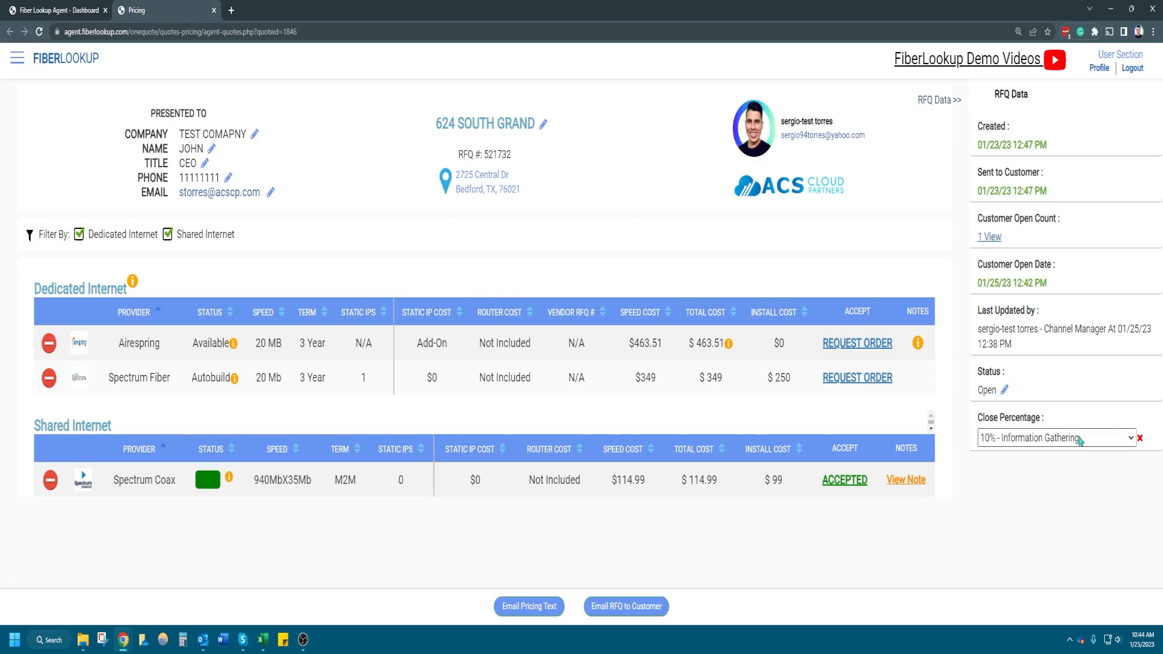
pyautogui.click(1080, 439)
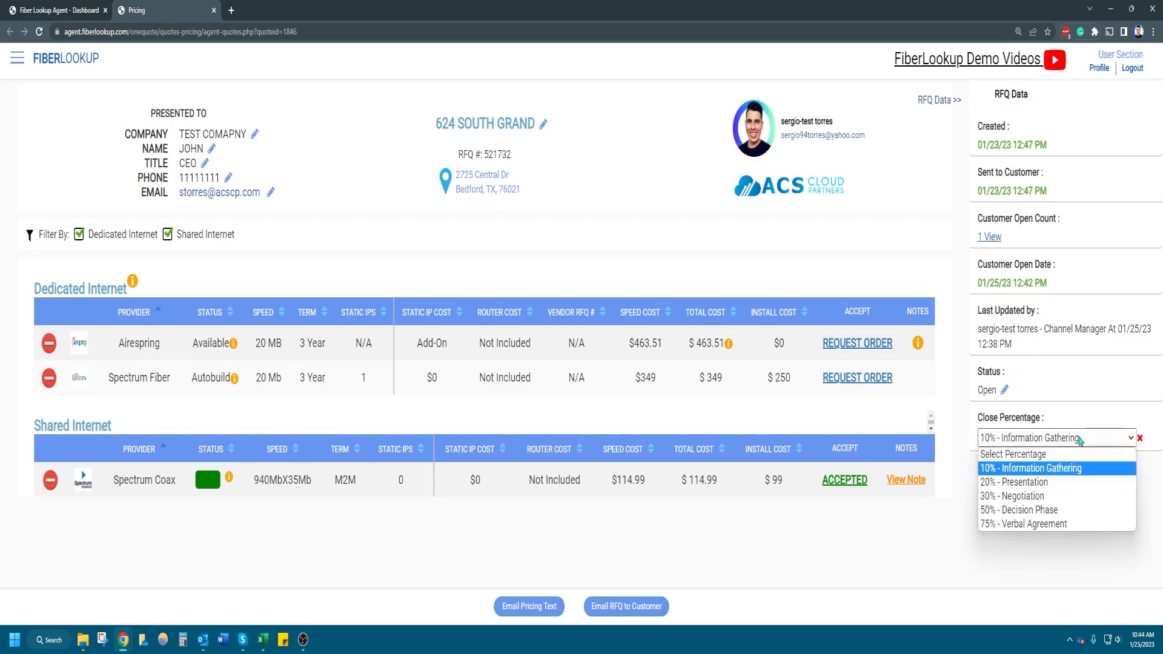
pyautogui.click(1058, 482)
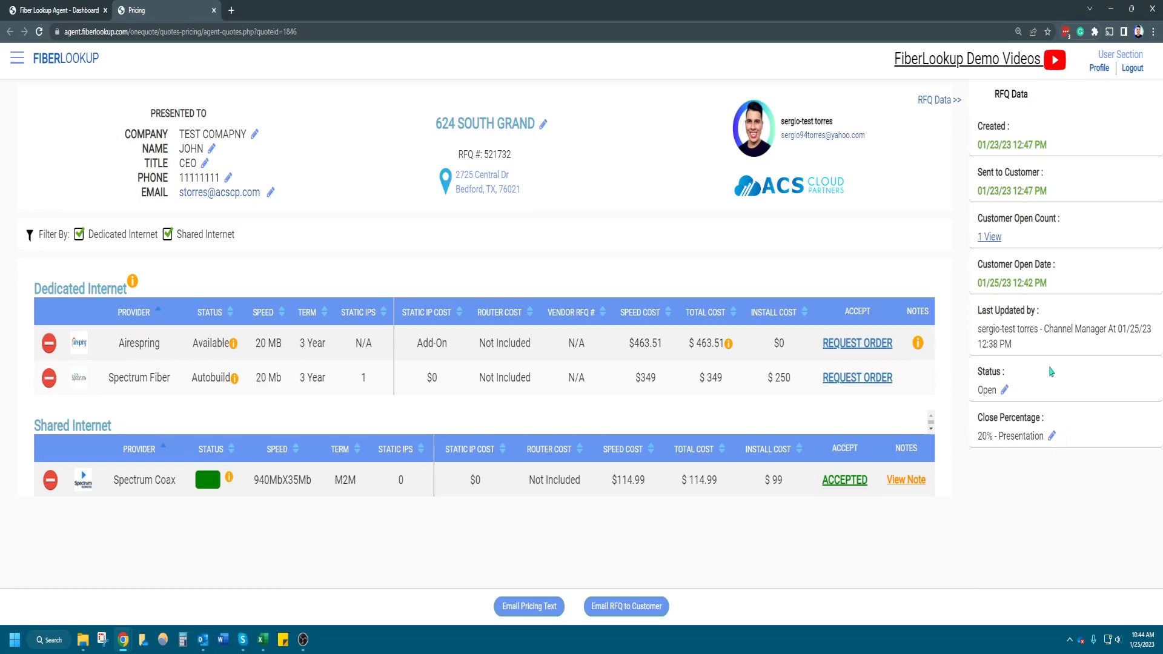
# Step: Open the customer's view log for this RFQ and expand the details of the recorded view
pyautogui.click(991, 237)
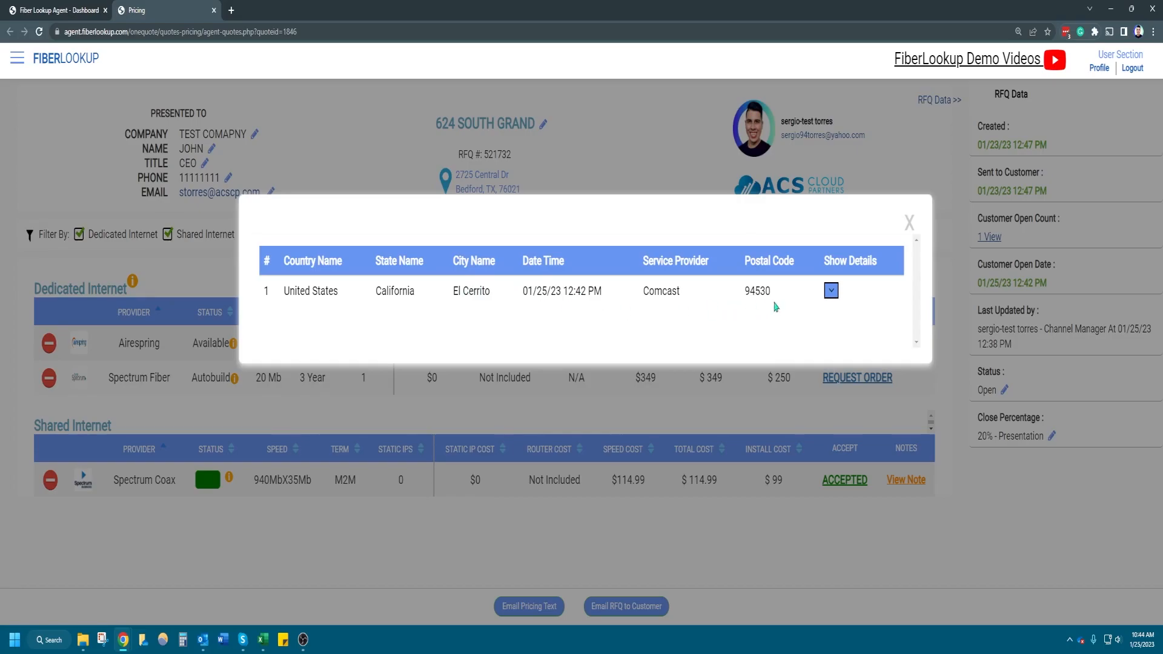
pyautogui.click(830, 291)
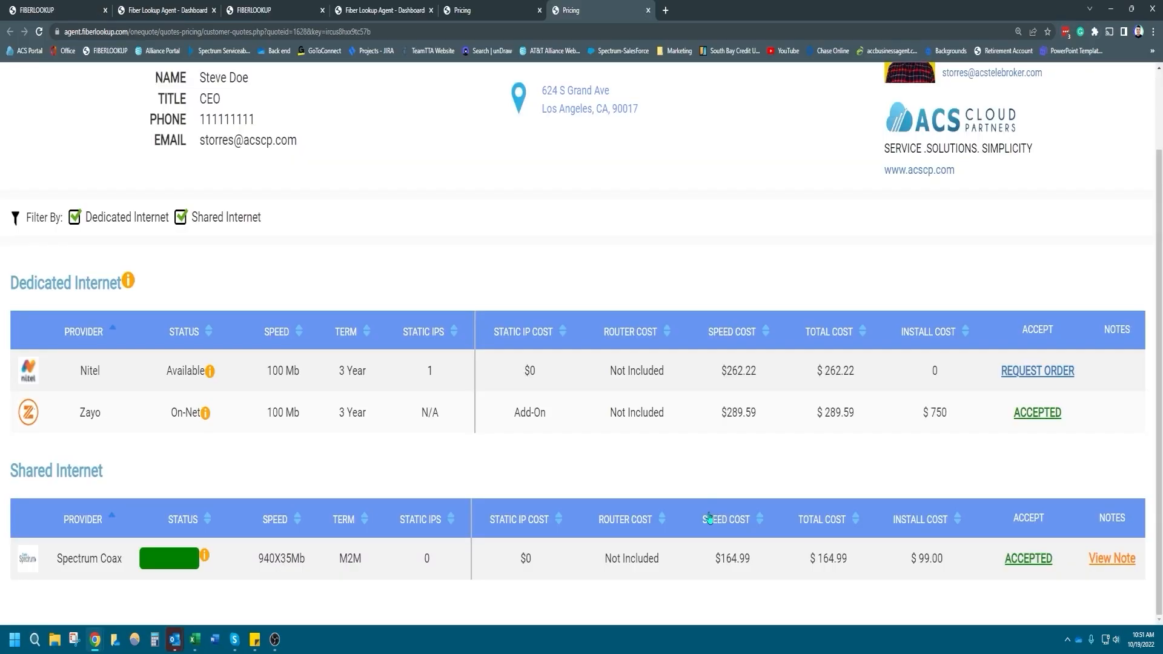
pyautogui.scroll(2, 703, 500)
pyautogui.scroll(1, 703, 501)
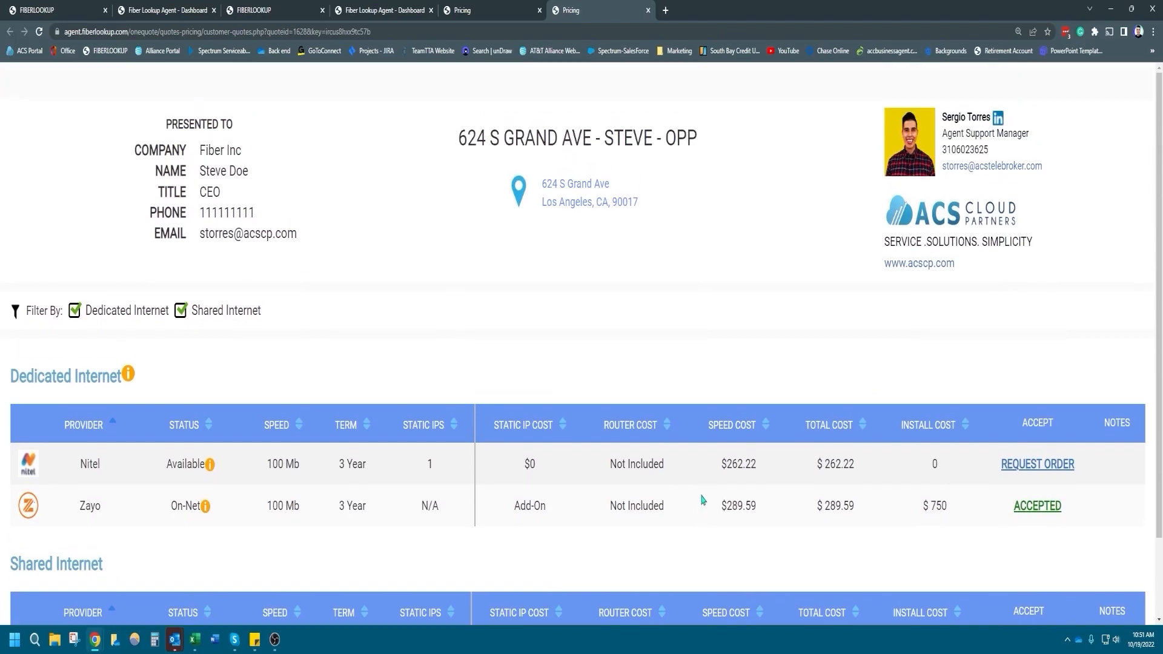